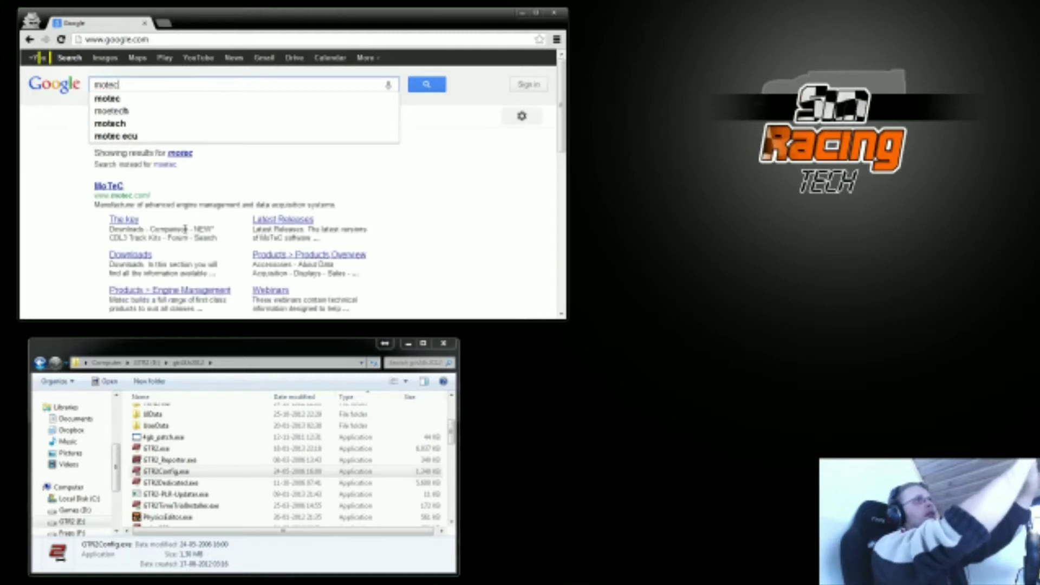
Run the corrected Google search for 'motec' in Chrome.
key(Return)
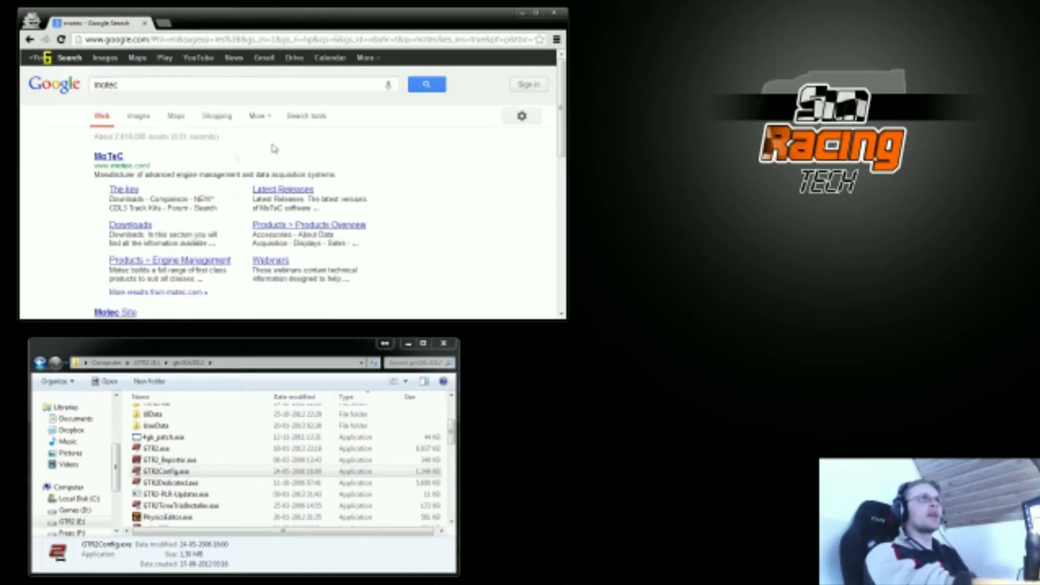
Go to the MoTeC website, choose the Europe region, and open Downloads.
click(101, 157)
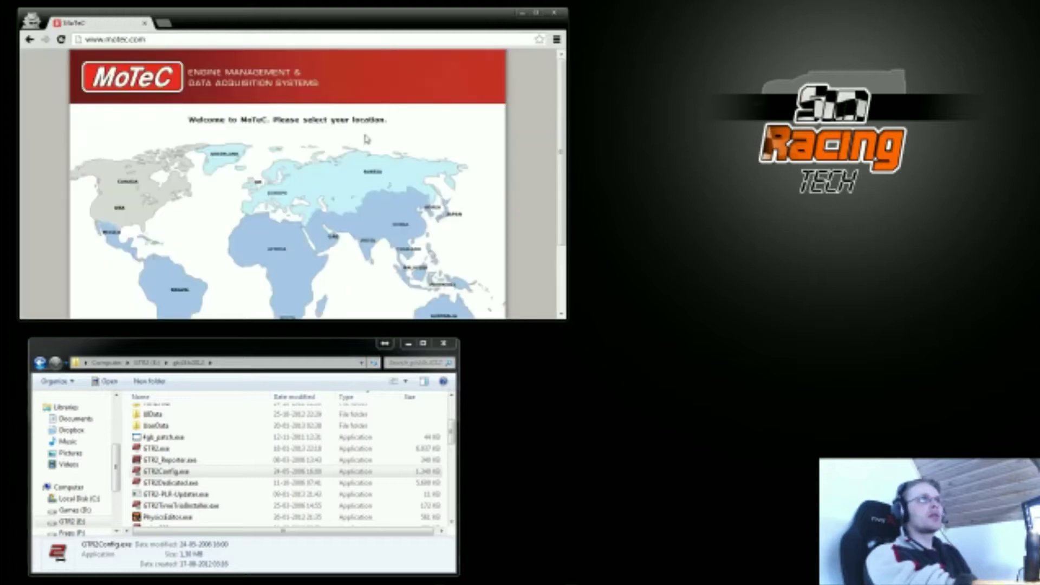
click(479, 185)
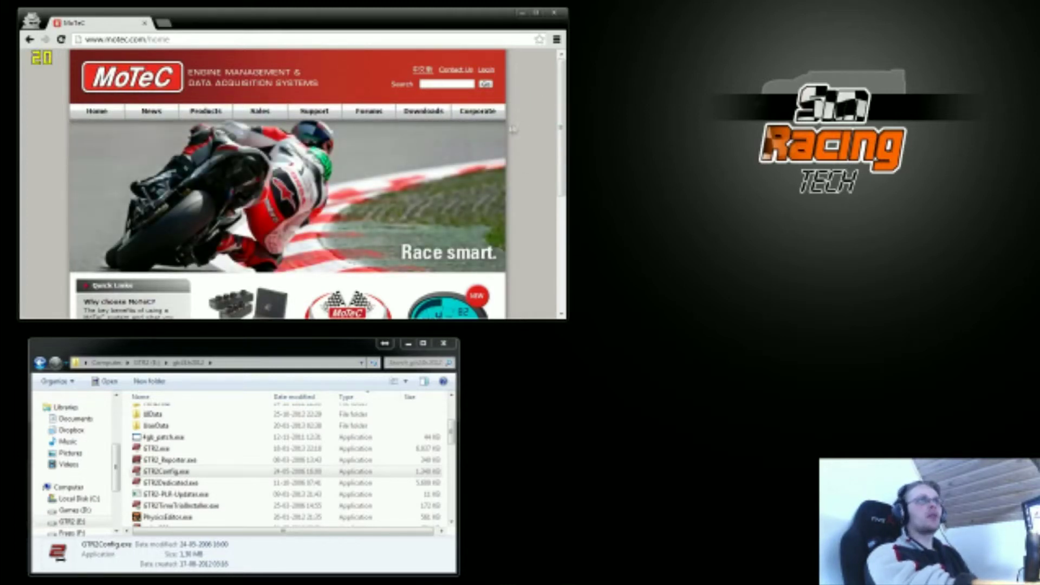
click(418, 114)
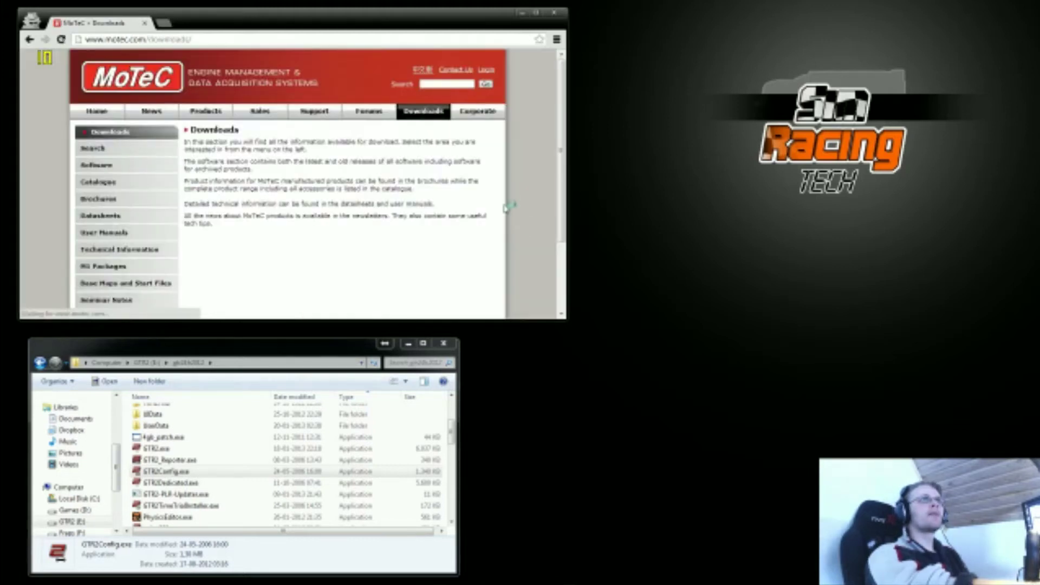
Download i2 Pro 1.20.0008 from Latest Releases, with the GTR2 folder window beside the browser.
scroll(516, 184, down, 1)
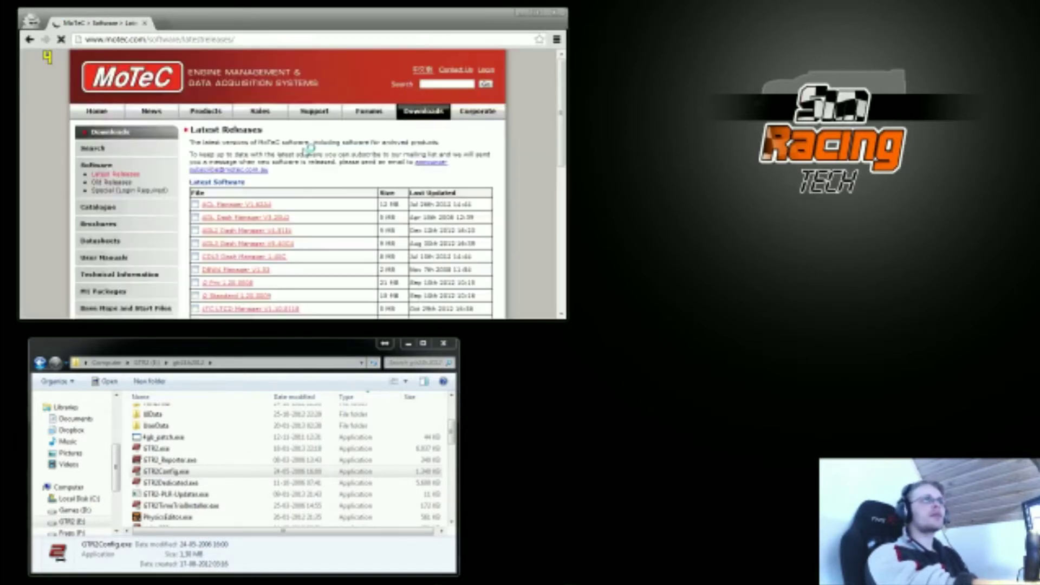
scroll(539, 183, down, 4)
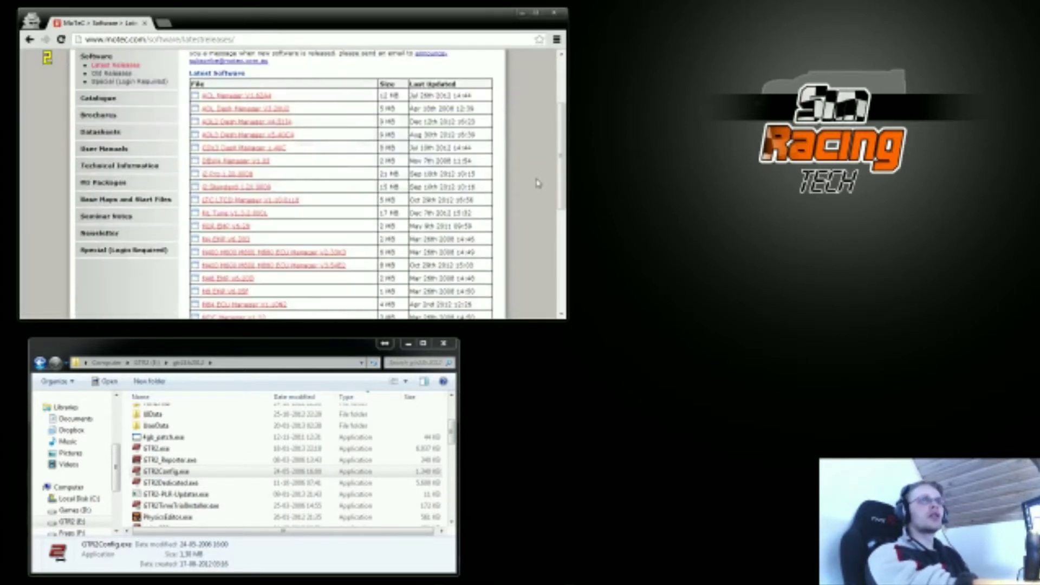
scroll(542, 182, up, 2)
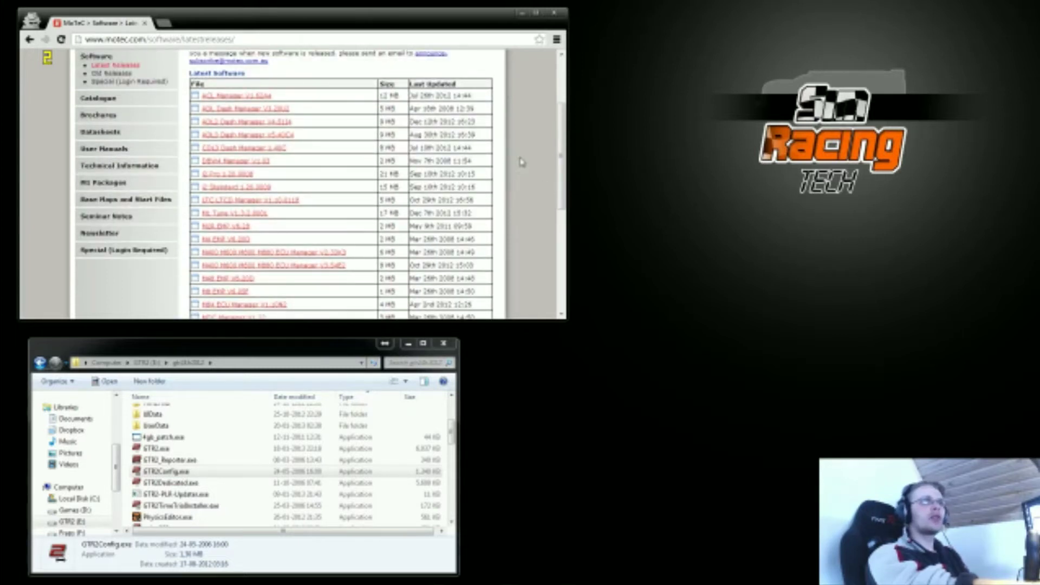
click(213, 176)
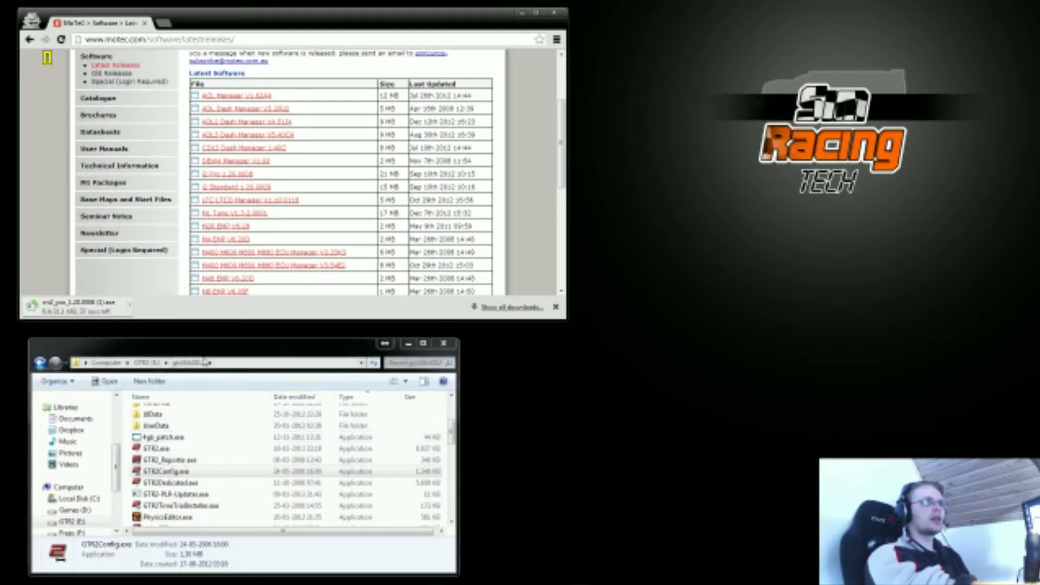
drag(221, 353, 291, 334)
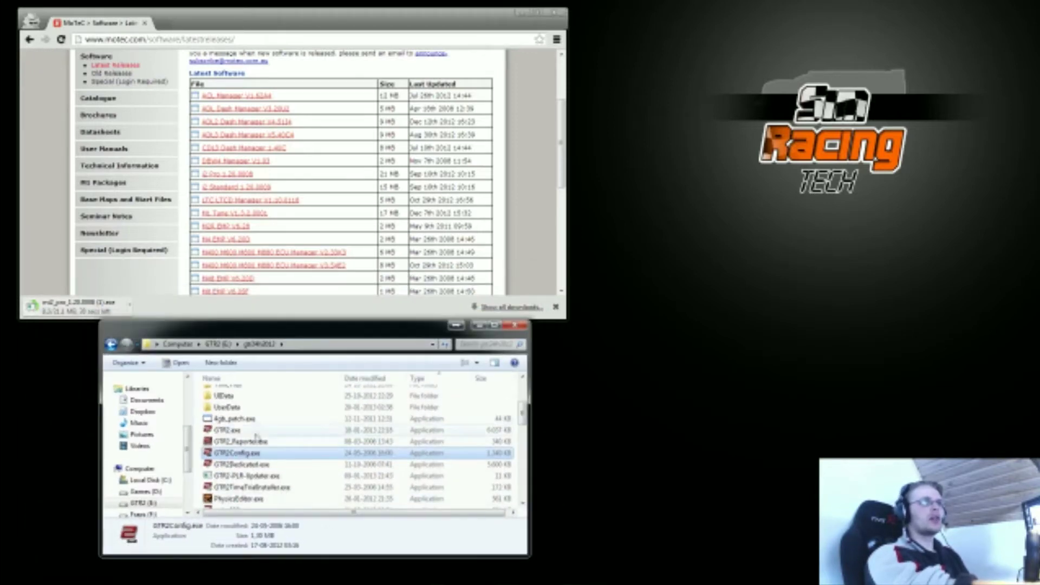
Open the UserData folder, then its PM profile folder.
click(227, 408)
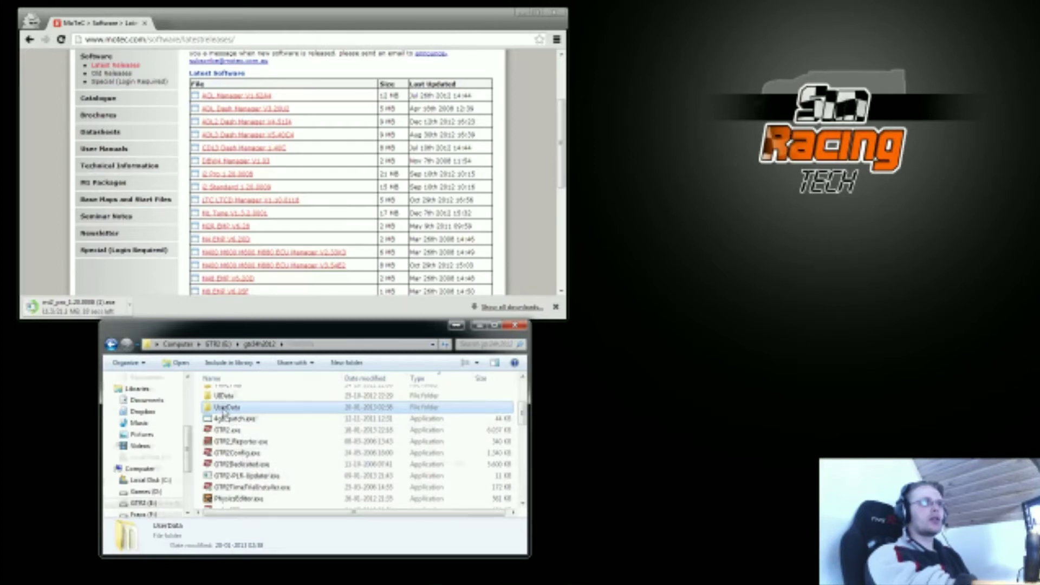
double_click(224, 410)
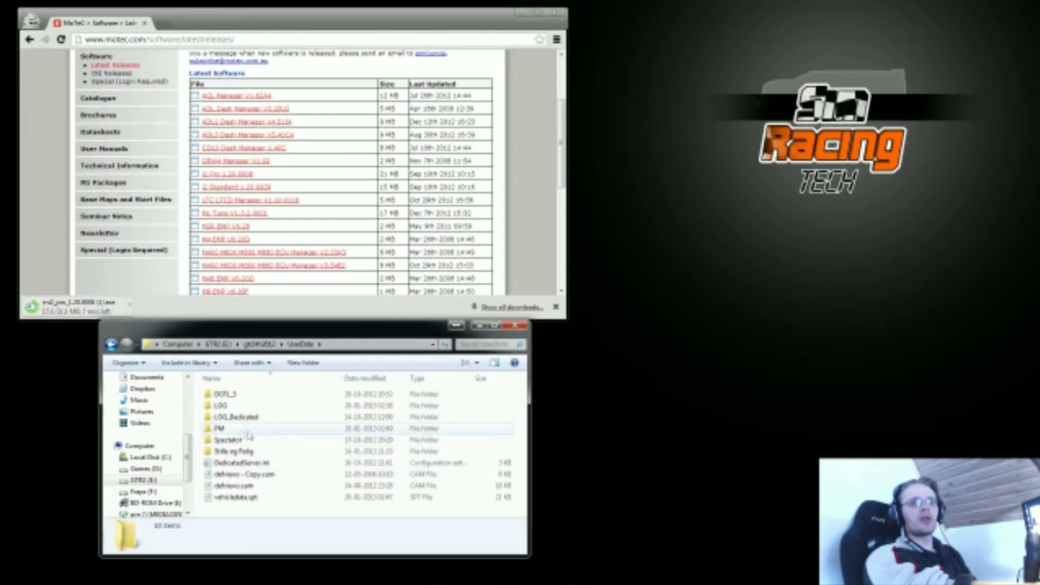
click(230, 428)
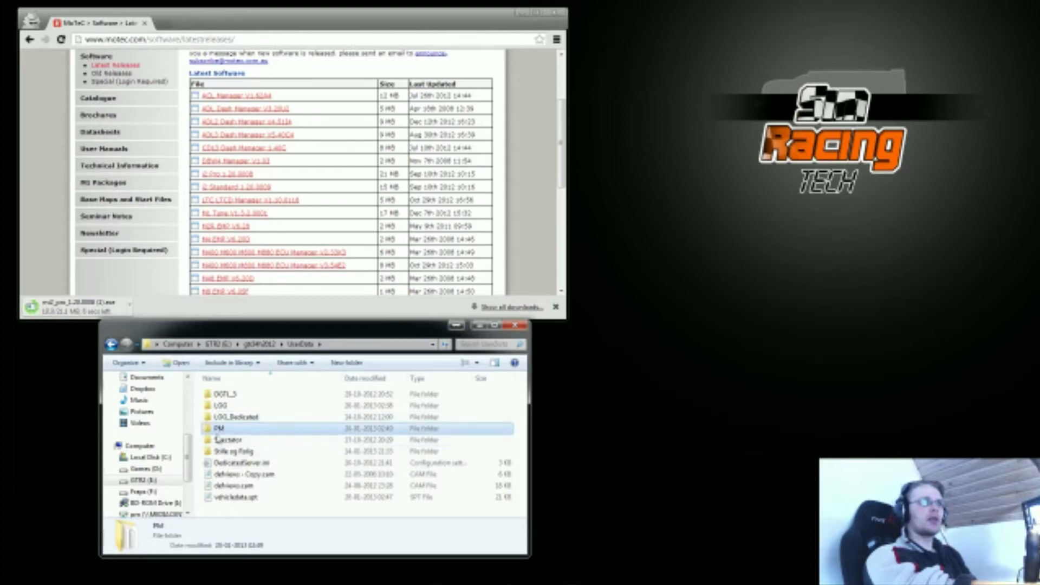
double_click(226, 431)
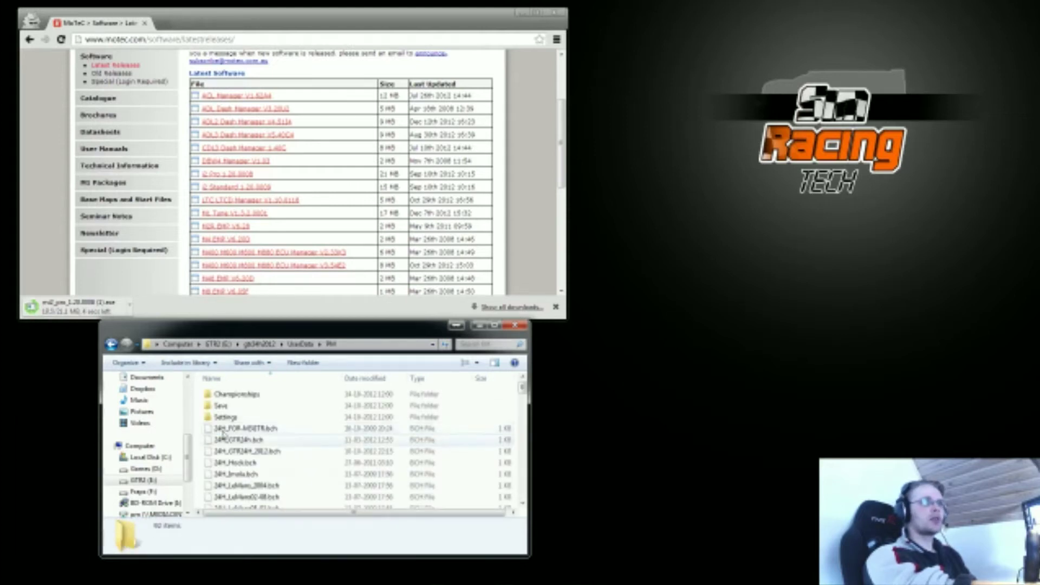
Find the PM.PLR player file in the list and bring up its context menu.
click(253, 428)
scroll(277, 445, down, 2)
scroll(276, 428, down, 2)
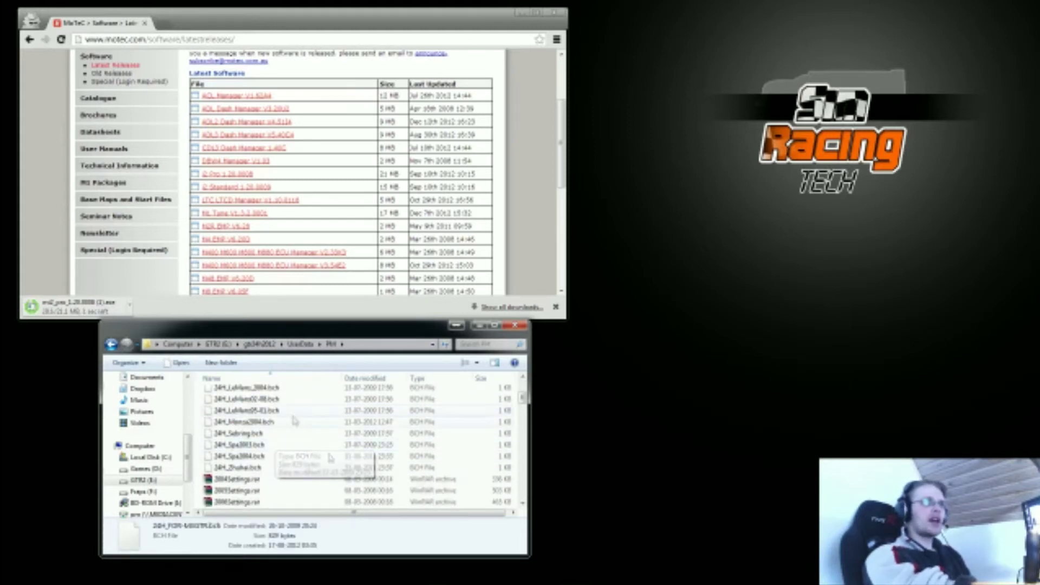
scroll(274, 412, down, 2)
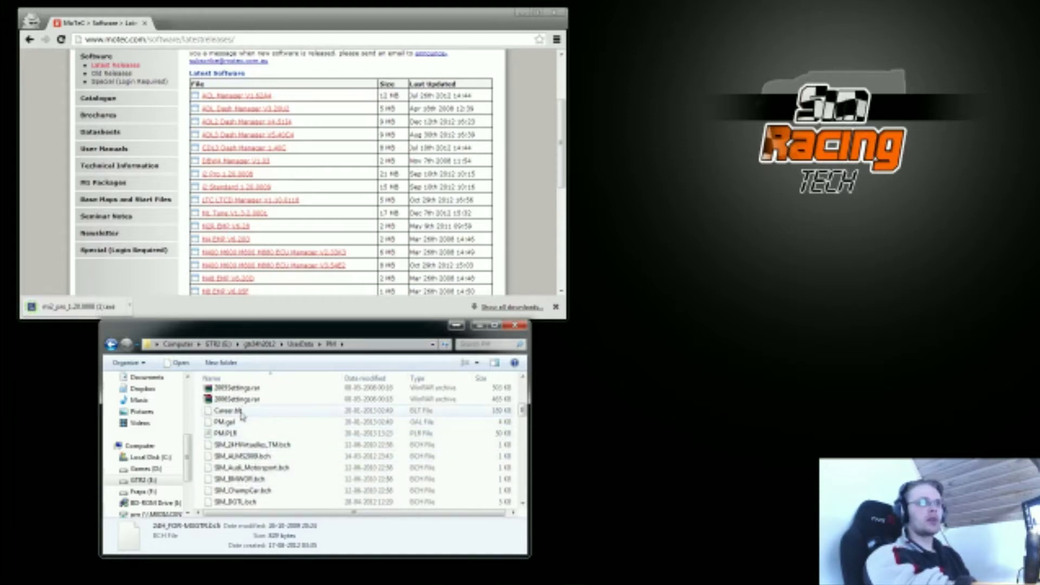
click(270, 436)
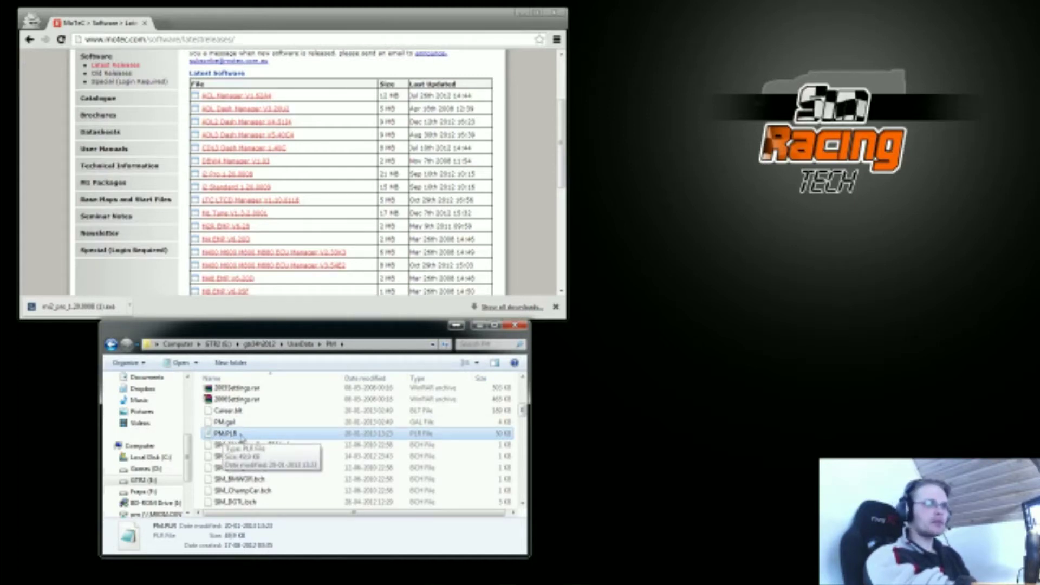
click(225, 433)
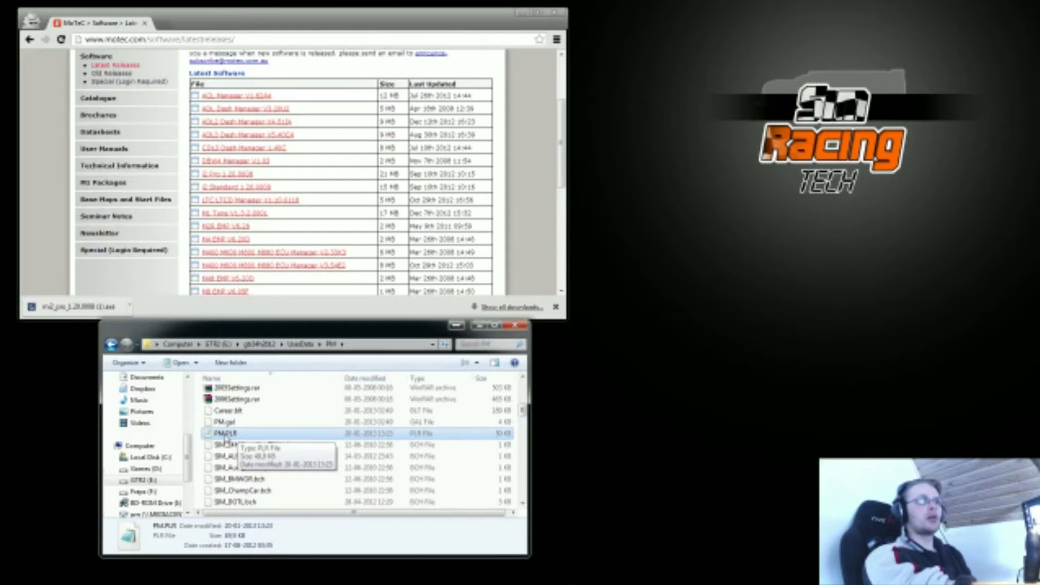
right_click(226, 440)
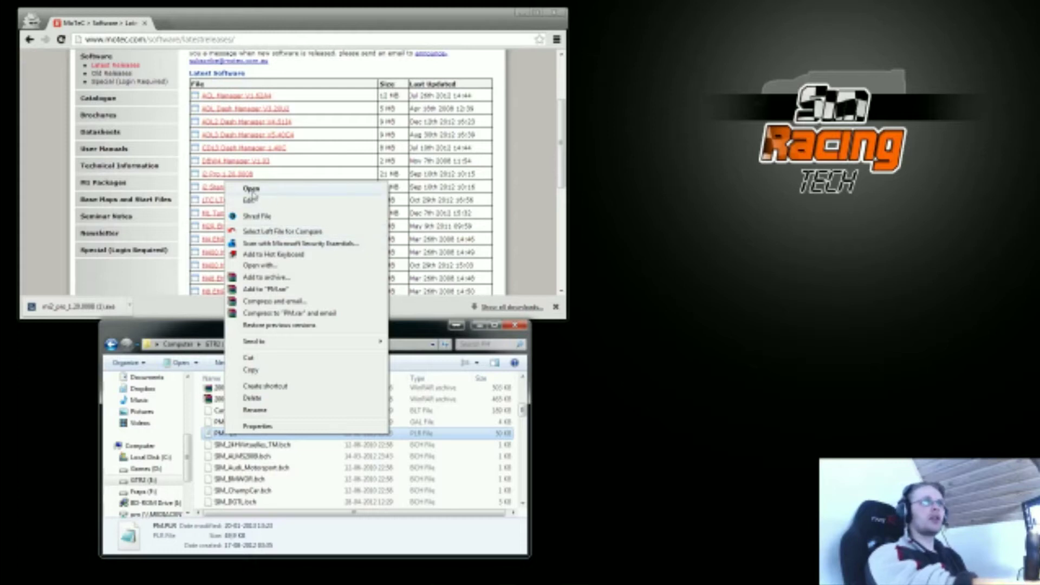
Open PM.PLR with Notepad, chosen from Other Programs in the Open with dialog.
click(265, 266)
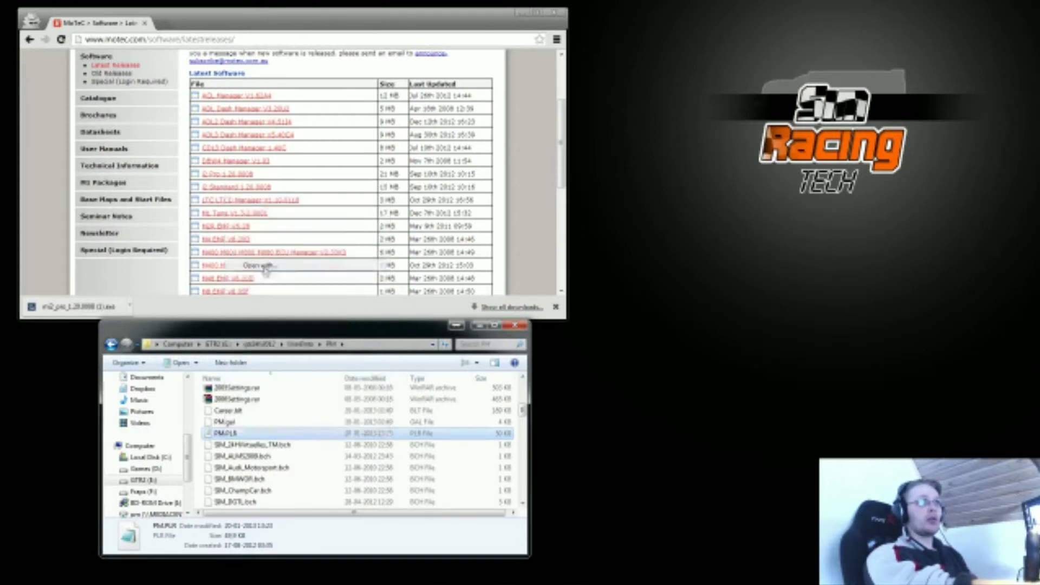
drag(474, 173, 493, 223)
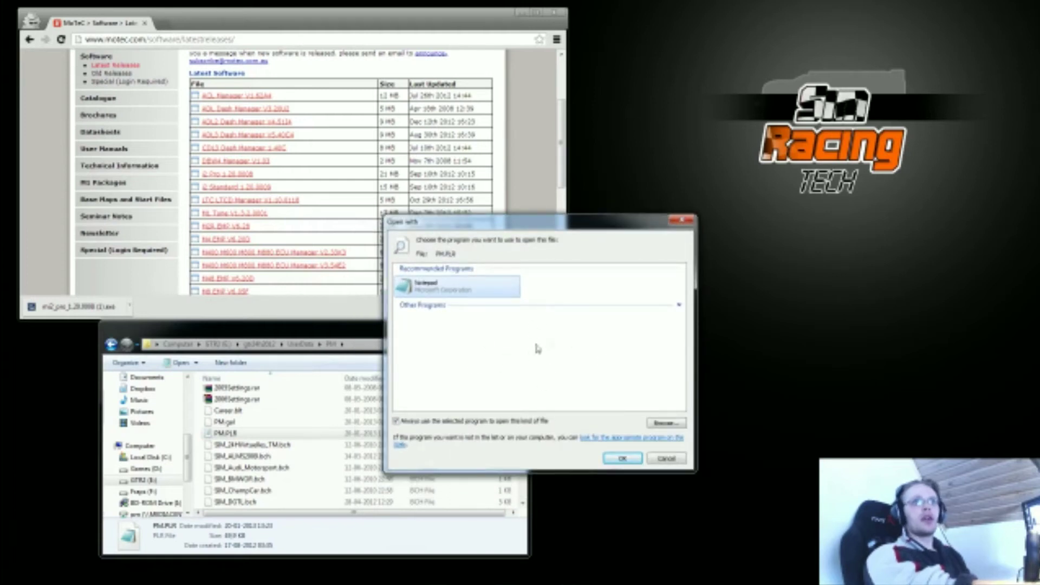
click(654, 304)
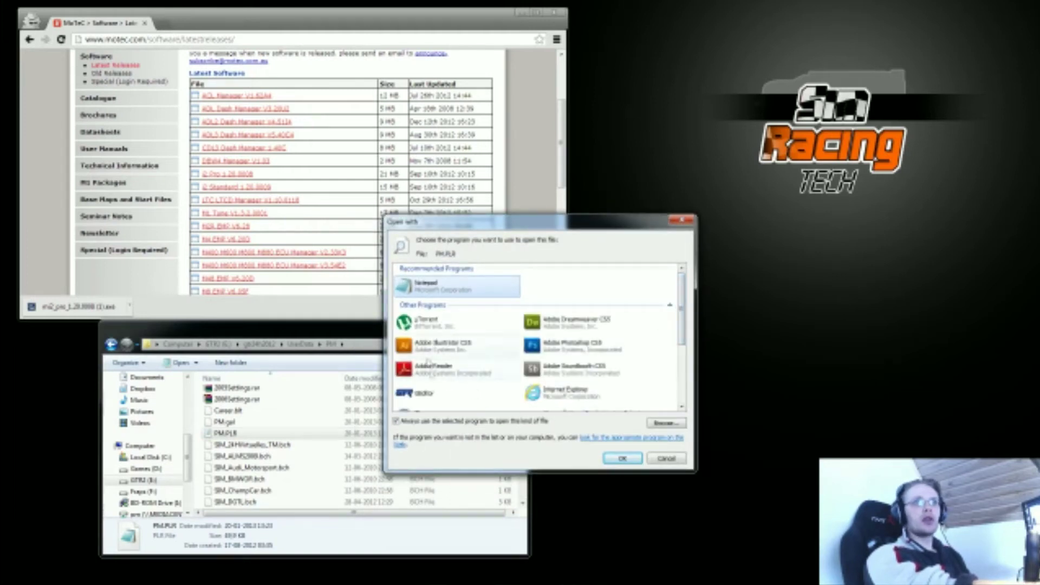
double_click(435, 289)
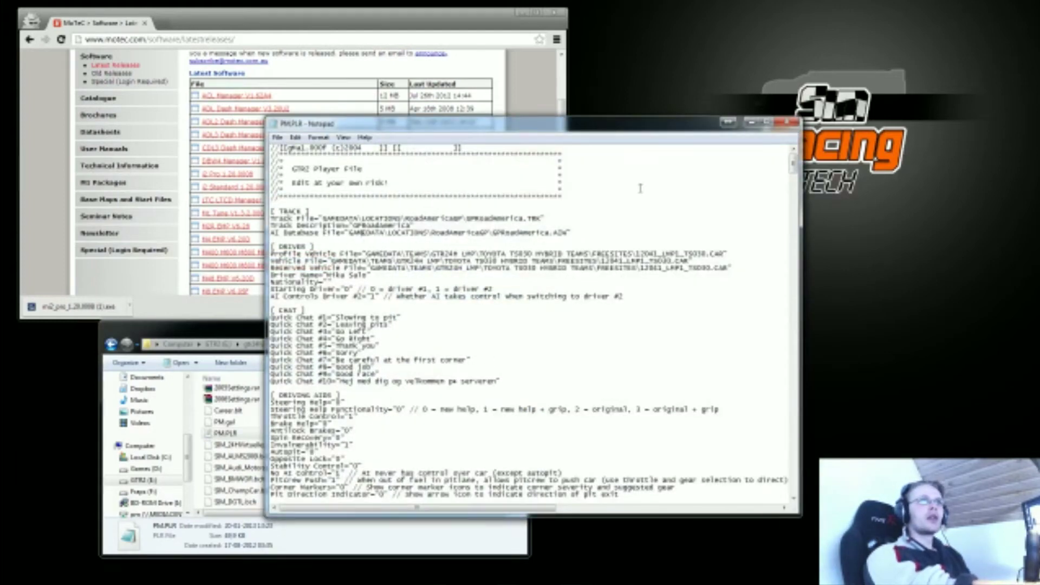
Bring up Notepad's Find dialog over PM.PLR with Ctrl+F.
mouse_move(794, 167)
mouse_down()
mouse_move(793, 297)
mouse_move(793, 165)
mouse_up()
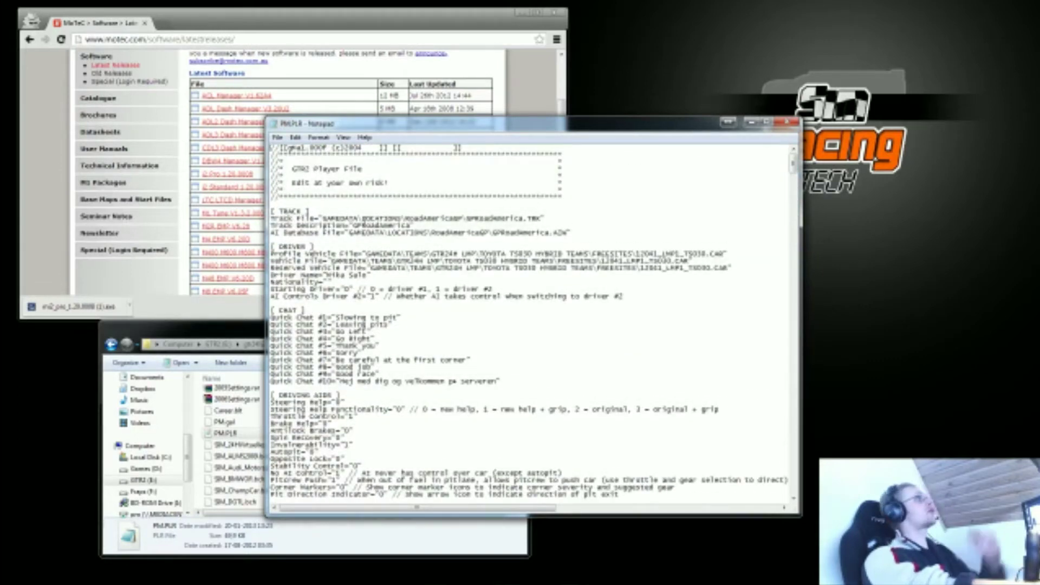
key(ctrl+f)
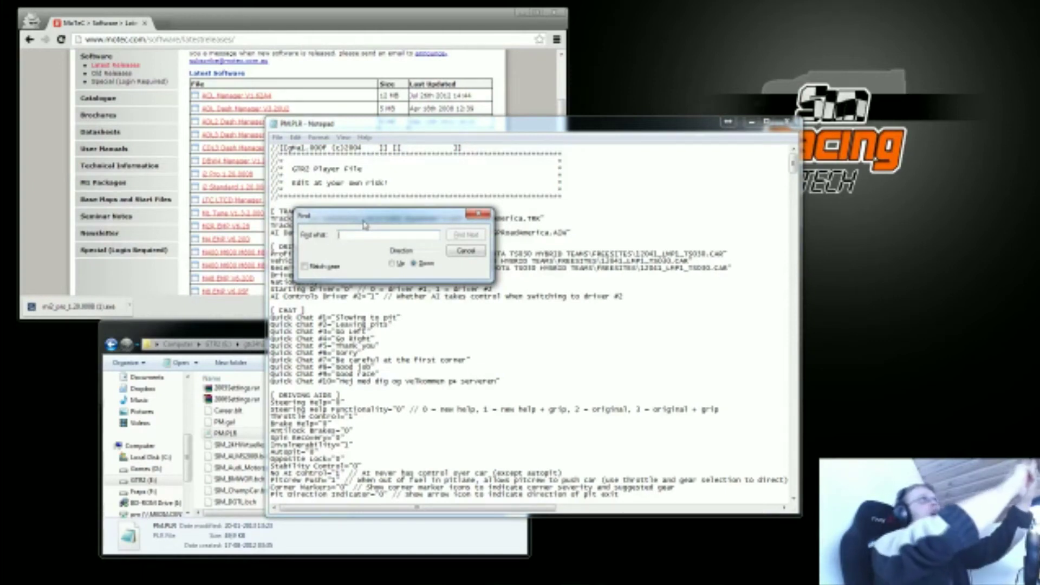
Search PM.PLR for 'modec' and step through the MoTeC matches with Find Next.
text(mod)
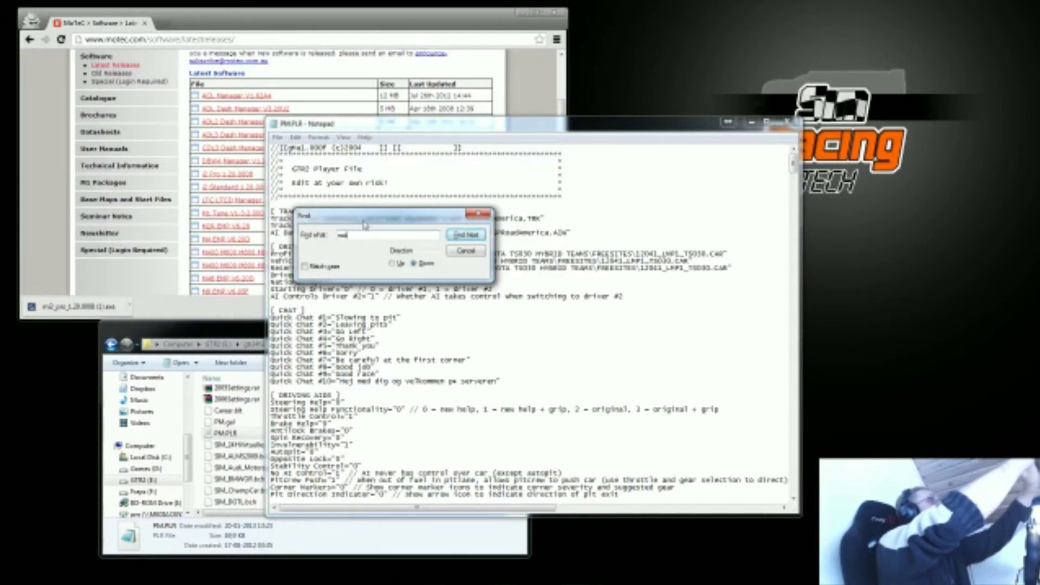
text(ec)
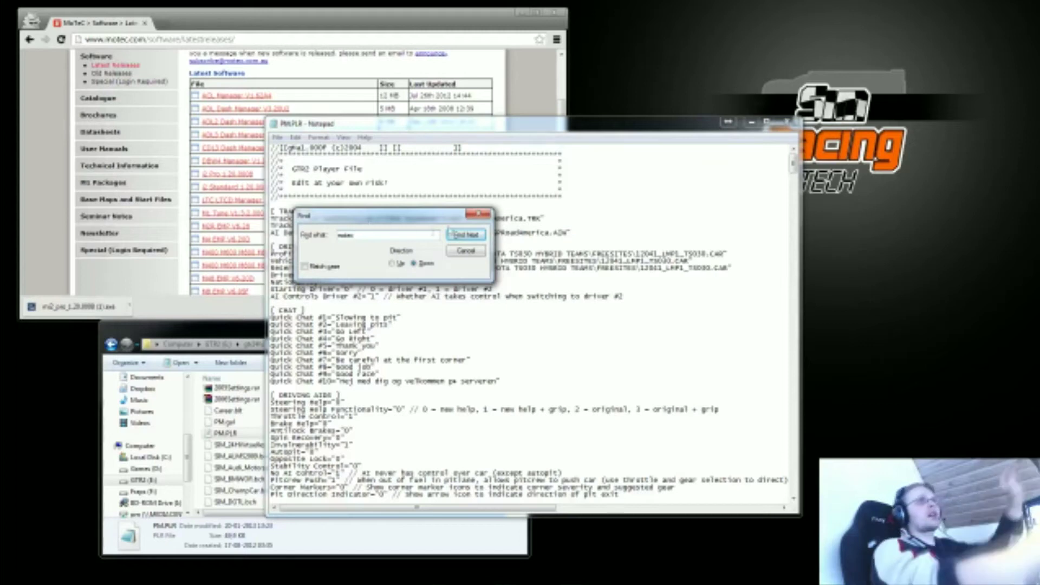
click(463, 234)
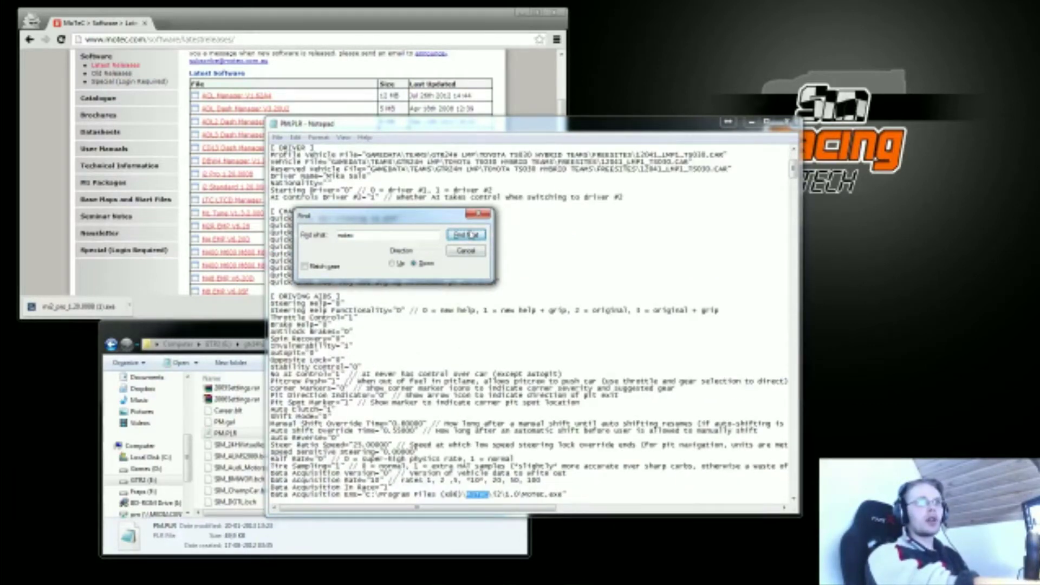
click(466, 234)
click(466, 234)
Scroll to the MoTeC logging lines, then select and copy them.
click(325, 496)
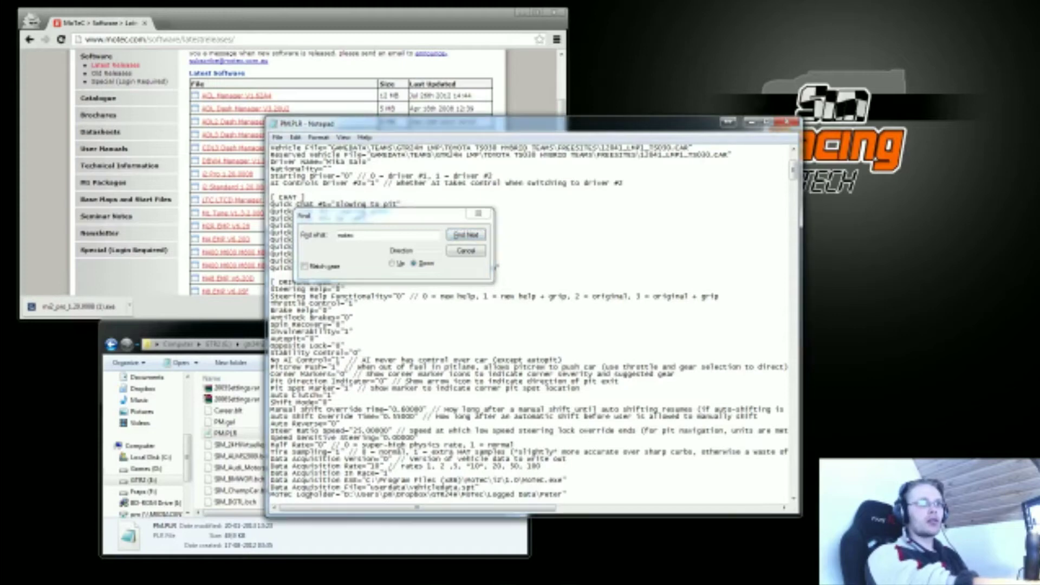
scroll(334, 369, down, 1)
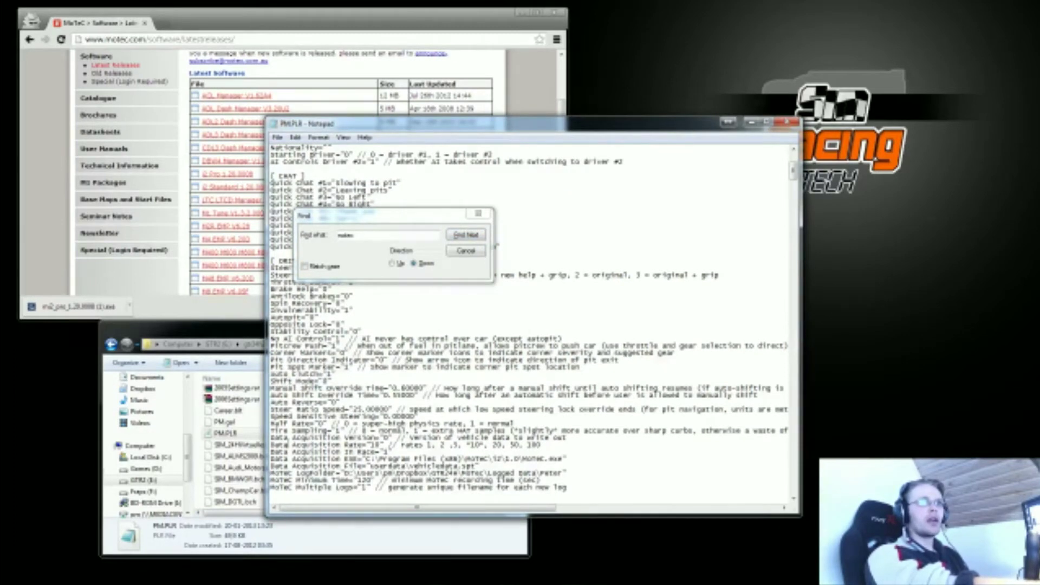
drag(272, 437, 570, 487)
scroll(570, 480, down, 1)
key(ctrl+c)
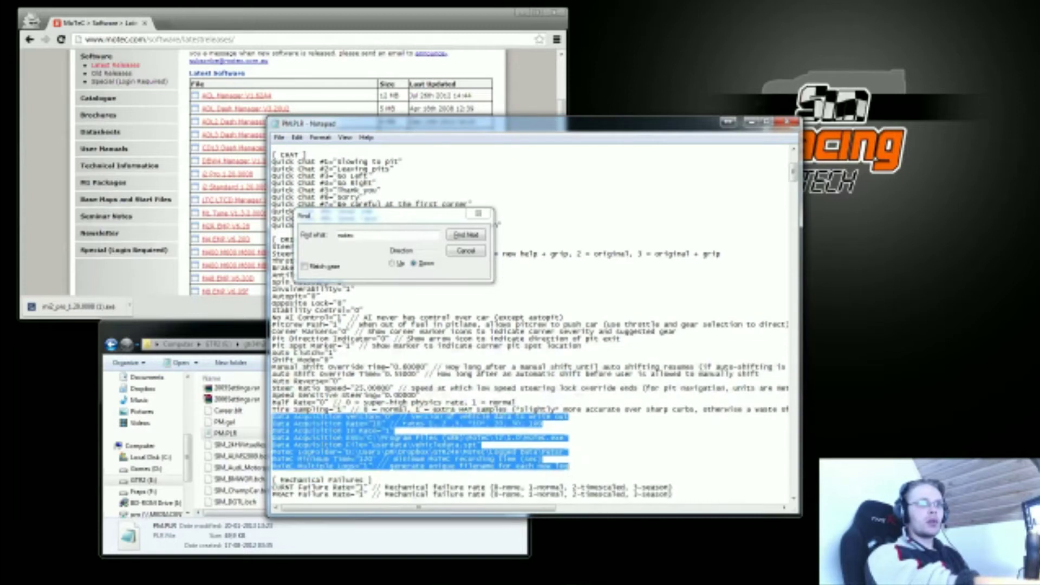
click(367, 416)
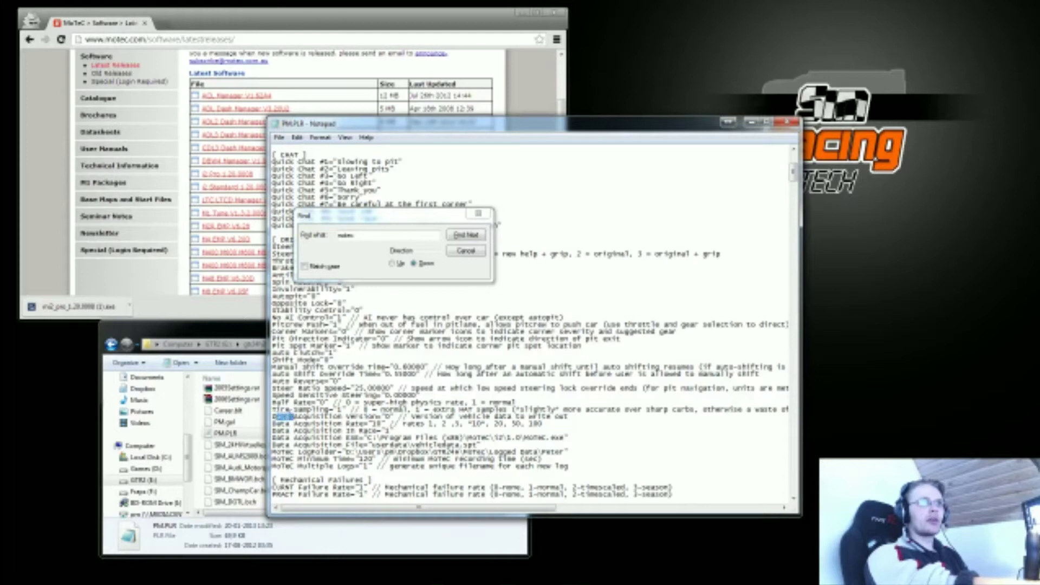
Highlight the Data Acquisition Version, Rate (100 allowed), in Race and EXE settings.
drag(293, 417, 377, 416)
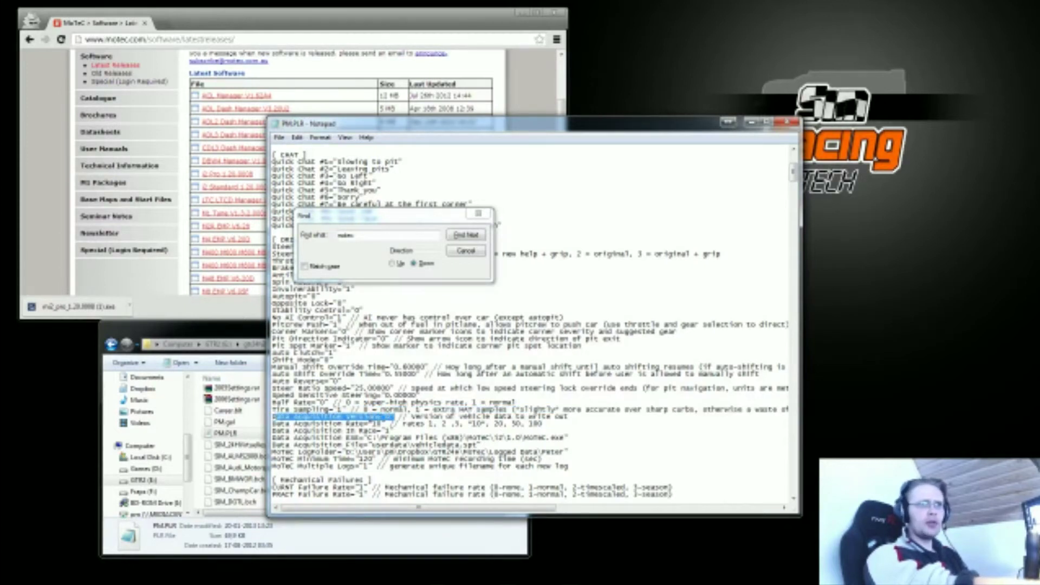
click(272, 423)
drag(273, 423, 387, 426)
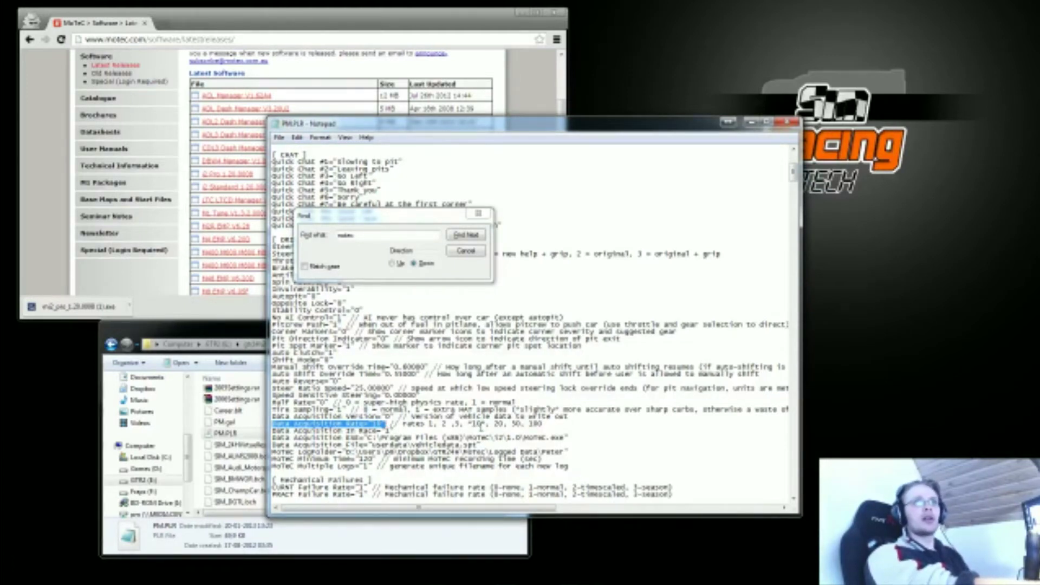
drag(383, 424, 374, 425)
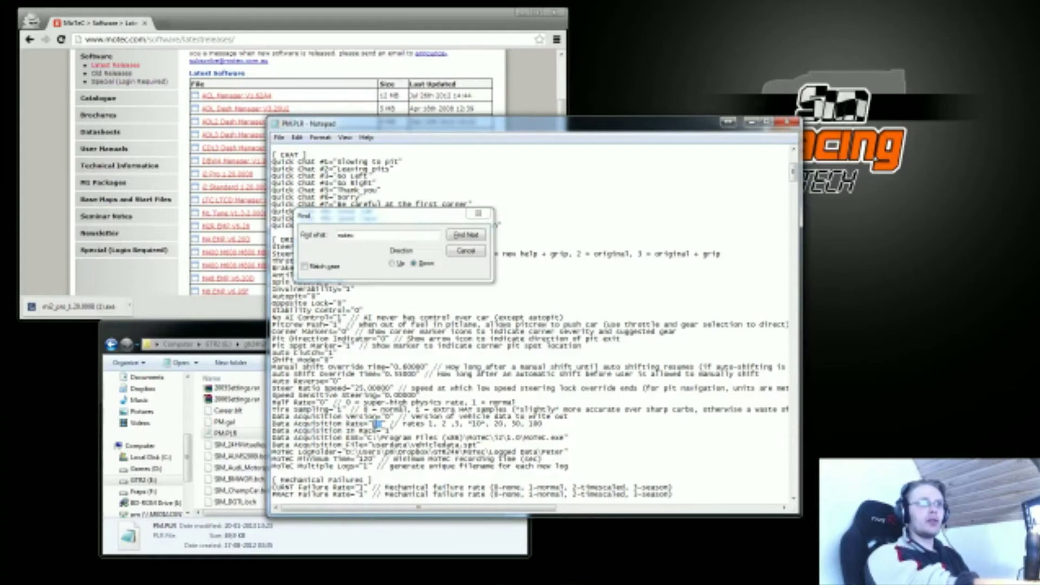
double_click(535, 424)
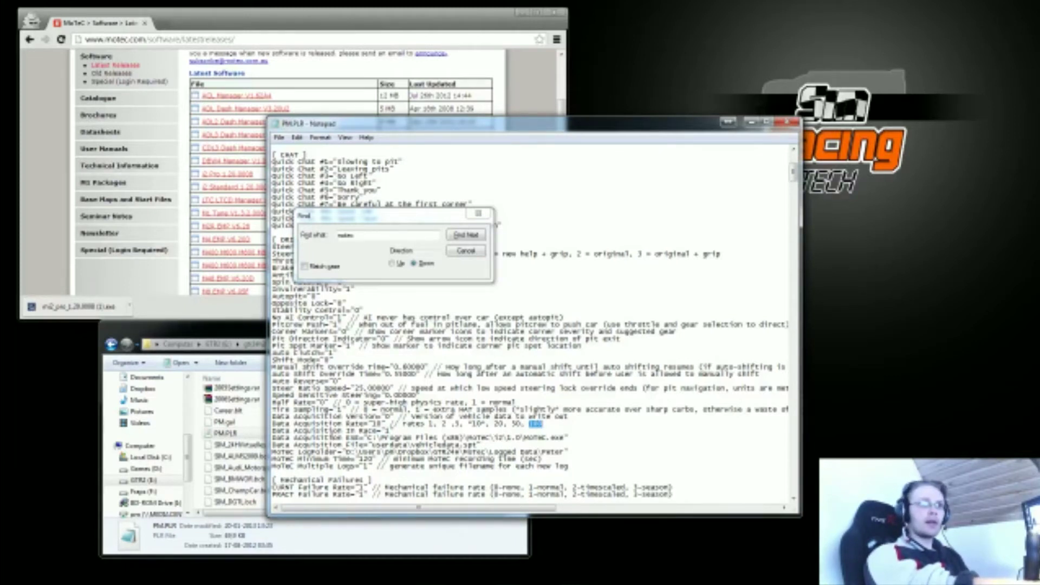
click(332, 432)
drag(275, 430, 391, 432)
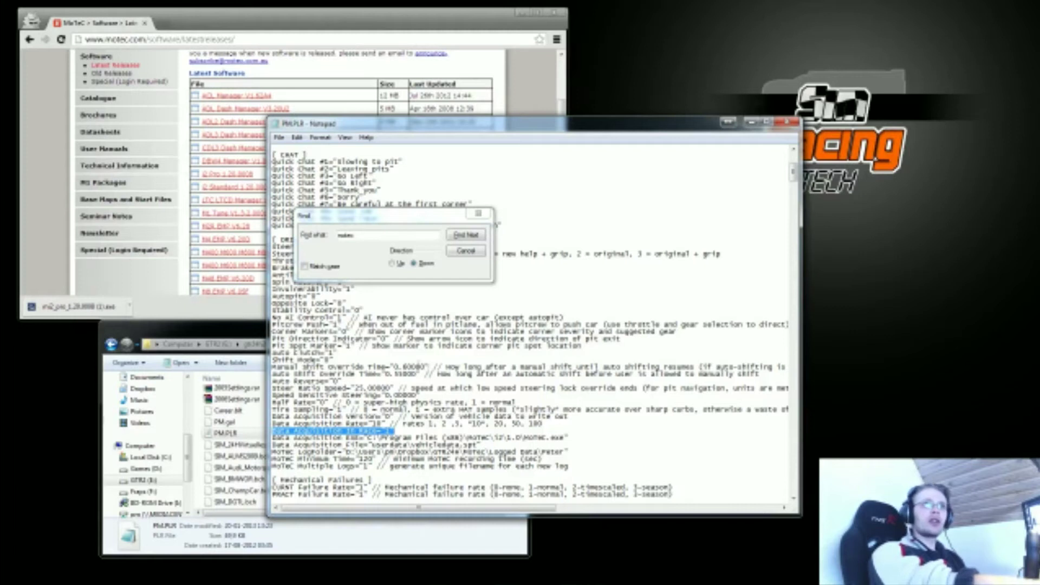
click(467, 251)
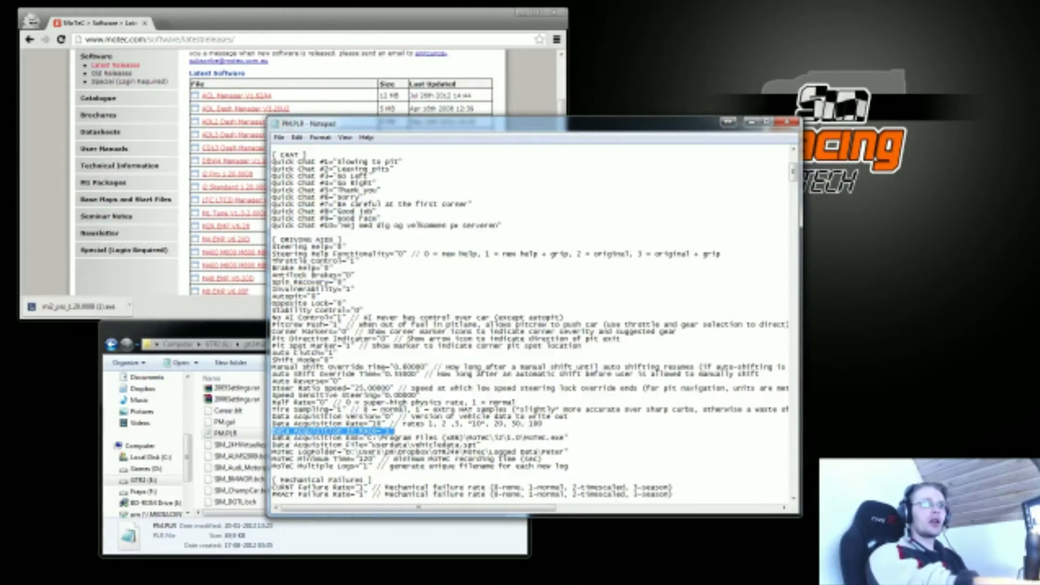
drag(272, 438, 366, 438)
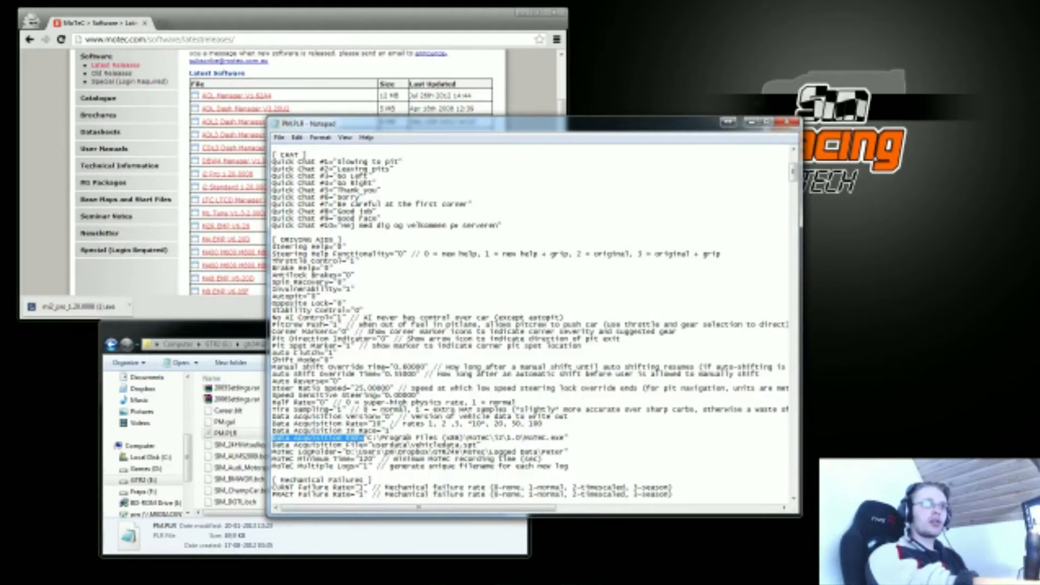
click(416, 436)
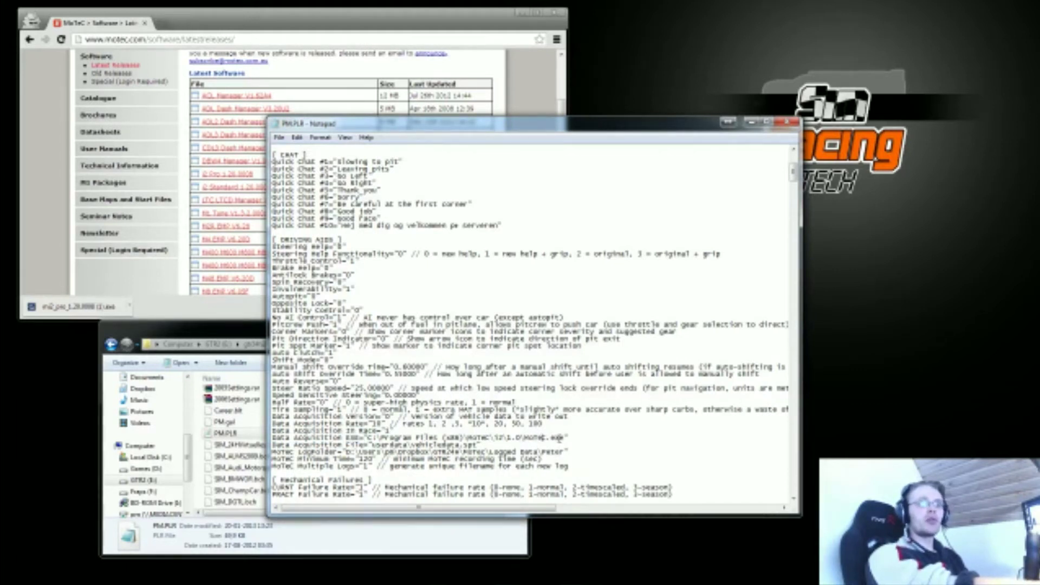
drag(564, 438, 372, 438)
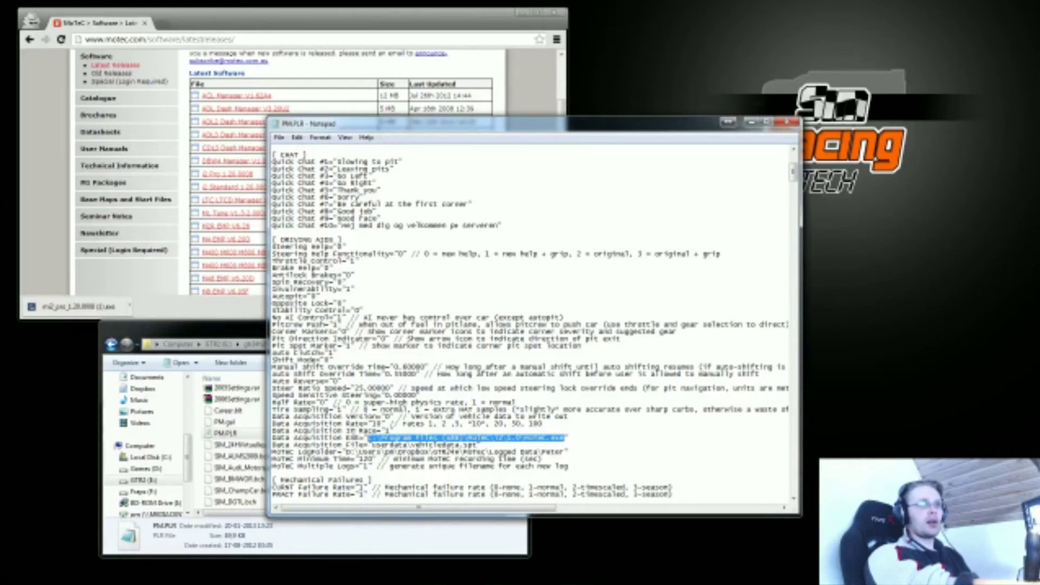
drag(274, 445, 474, 445)
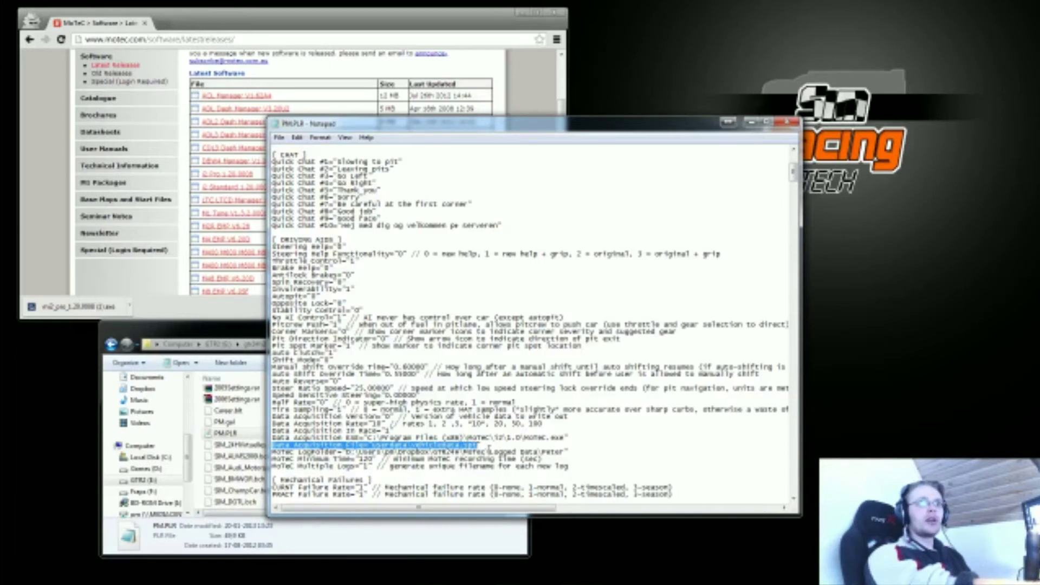
click(482, 446)
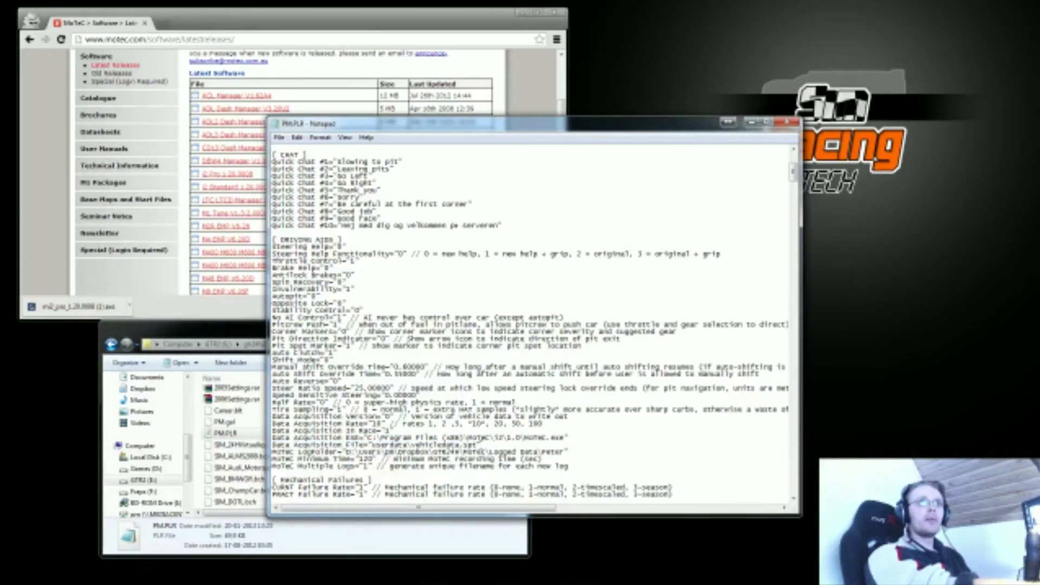
drag(483, 446, 271, 445)
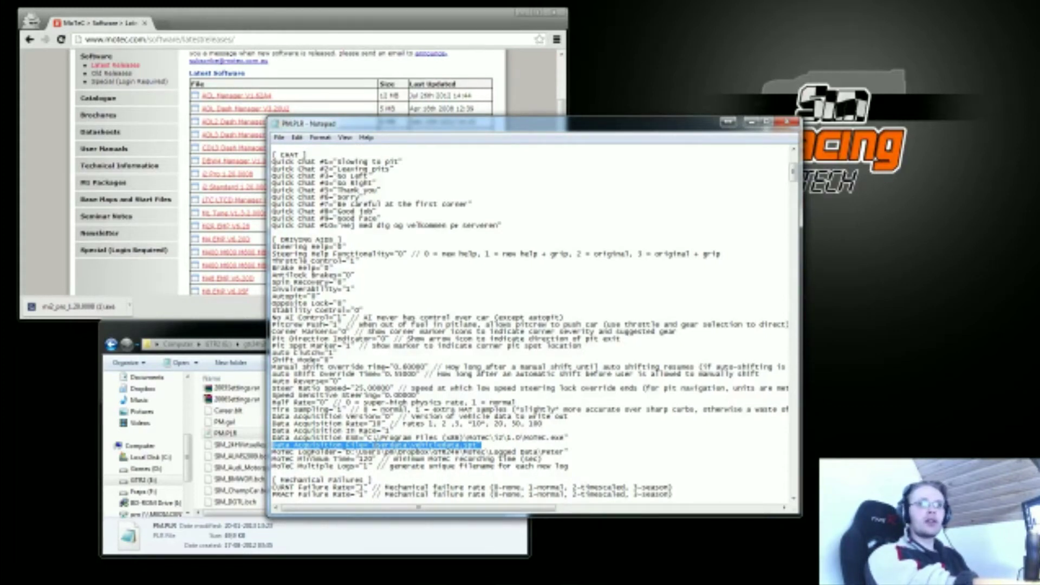
click(274, 450)
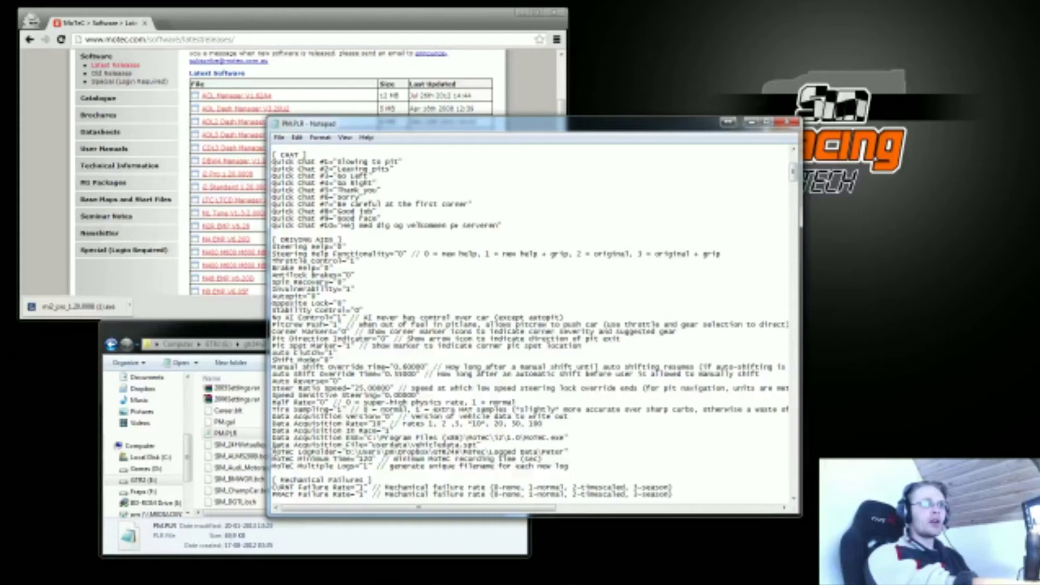
drag(275, 451, 569, 451)
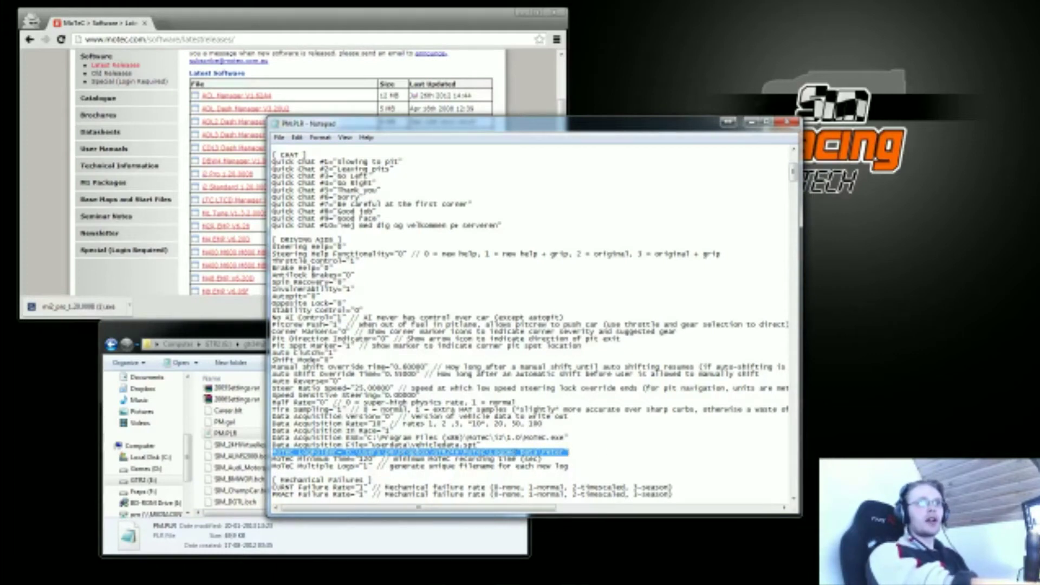
click(347, 452)
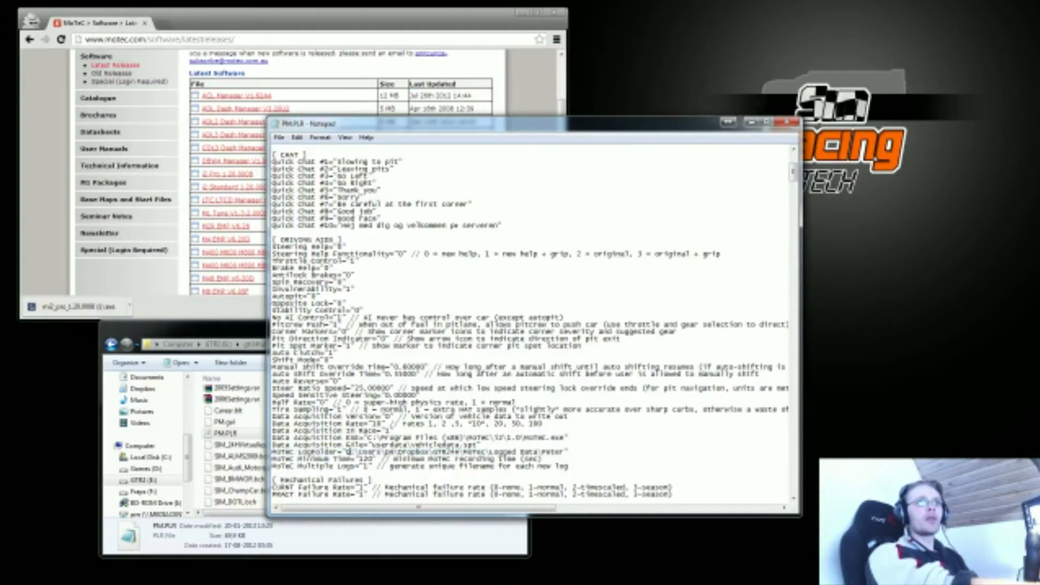
drag(346, 451, 566, 454)
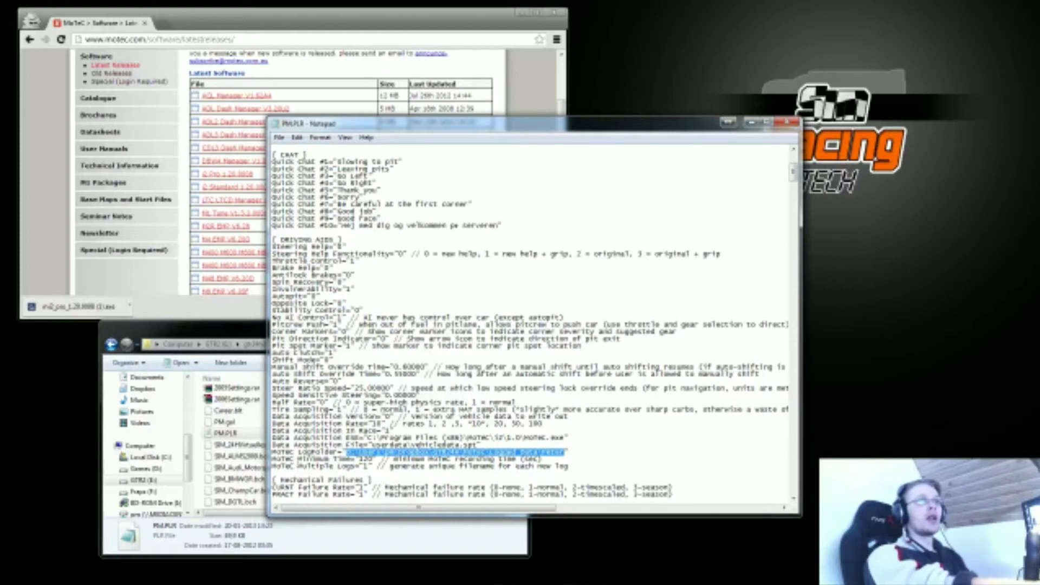
click(285, 460)
drag(272, 459, 378, 459)
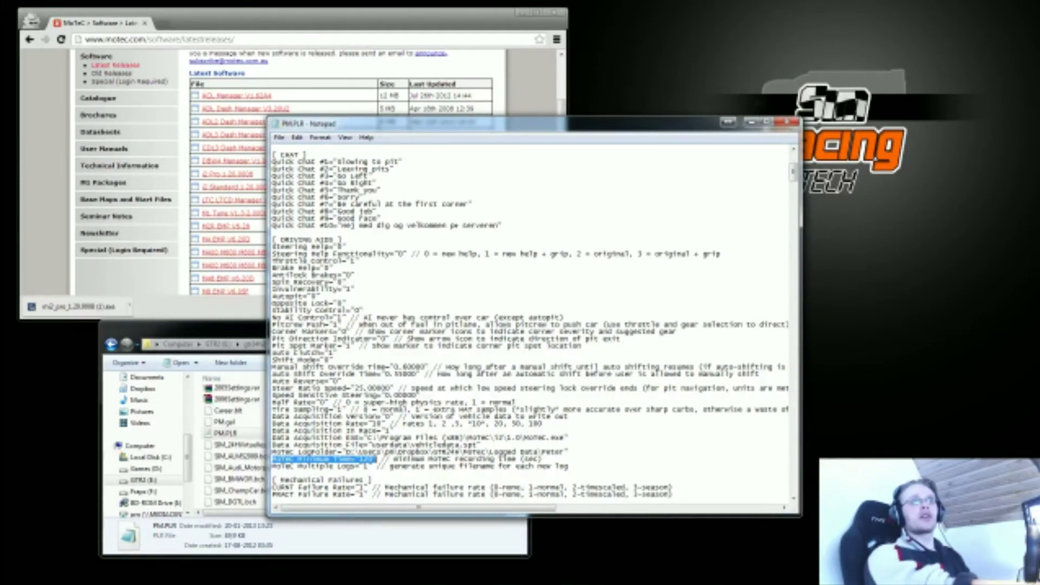
drag(374, 458, 359, 459)
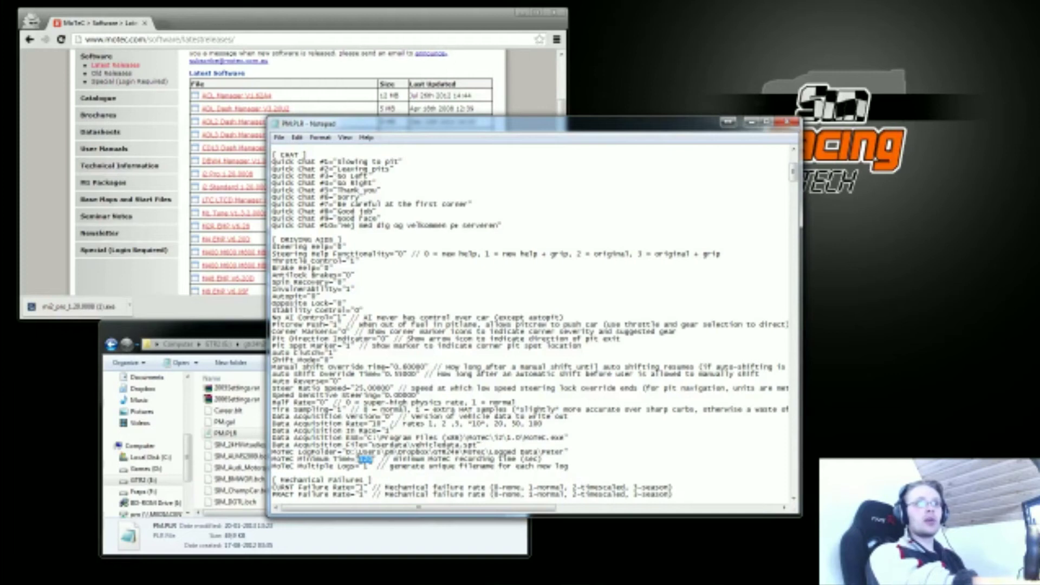
click(360, 460)
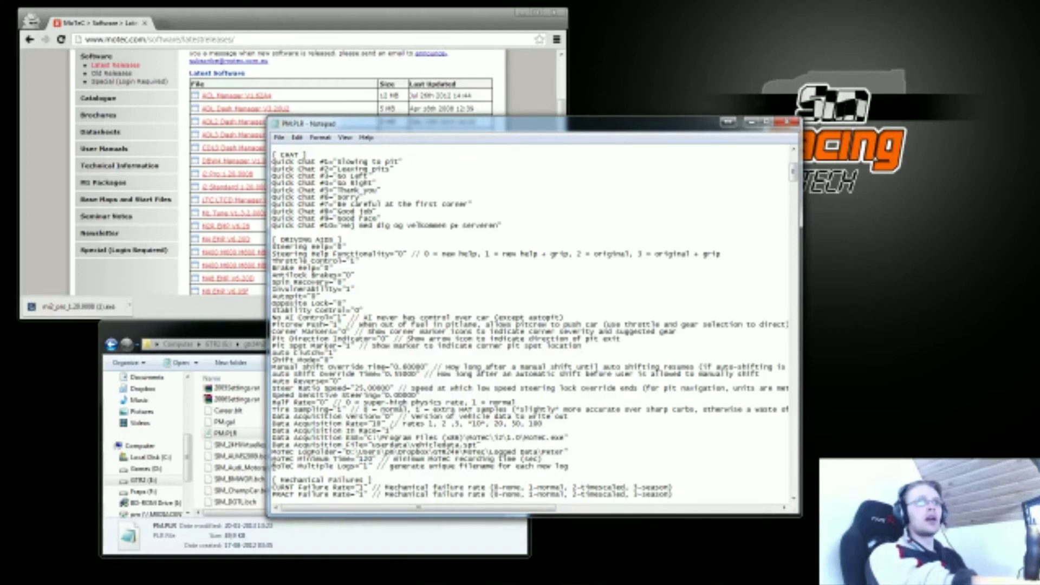
drag(272, 465, 373, 466)
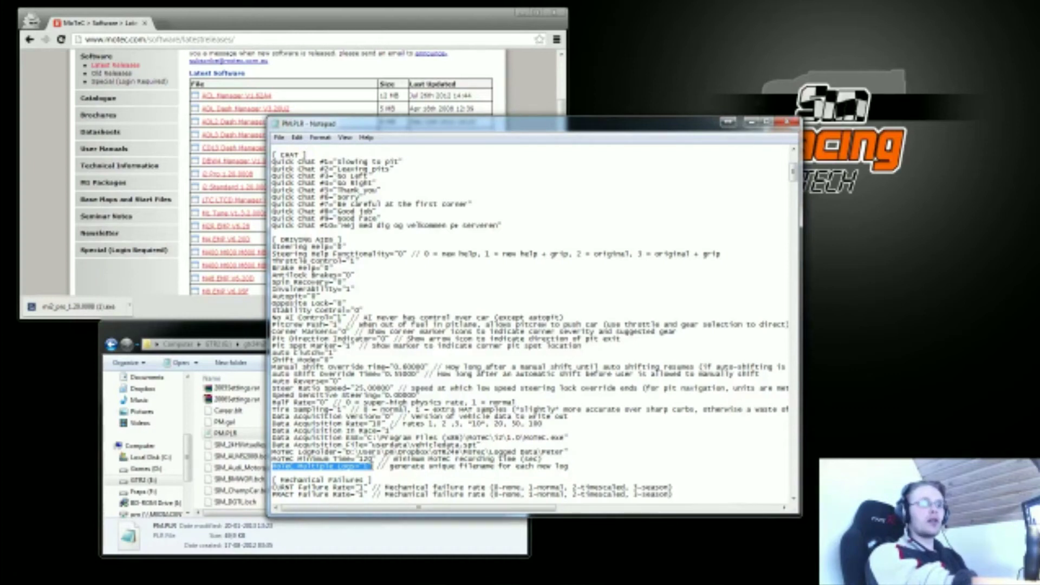
click(367, 466)
double_click(366, 466)
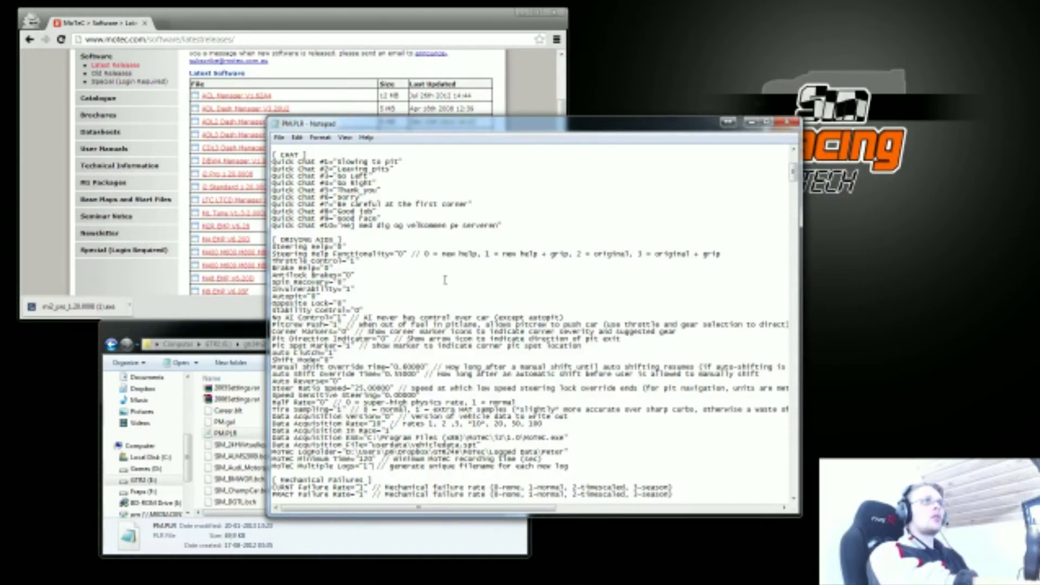
Launch the downloaded i2 Pro installer from Chrome and confirm Run.
drag(397, 128, 471, 147)
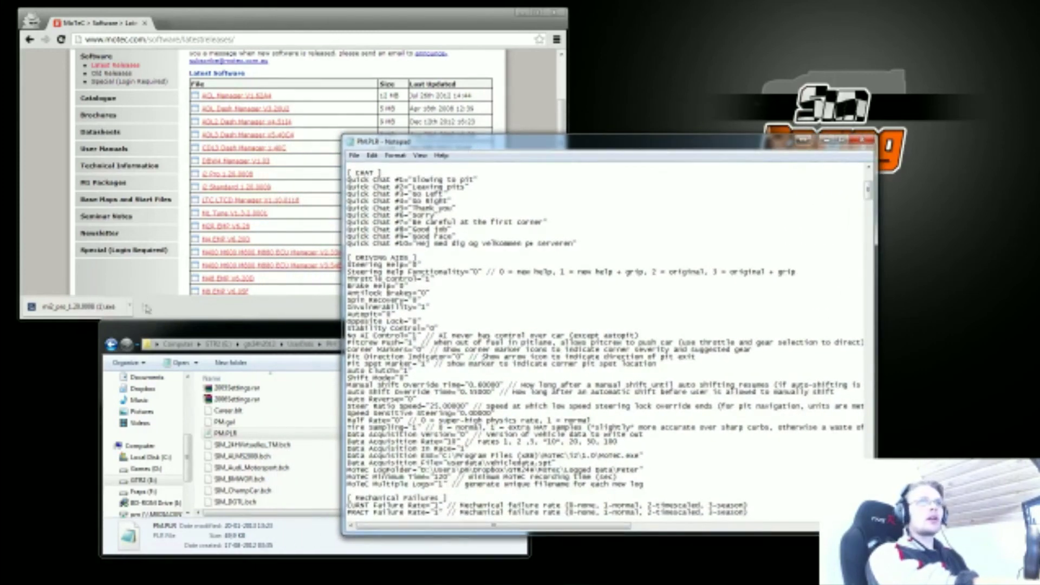
click(62, 307)
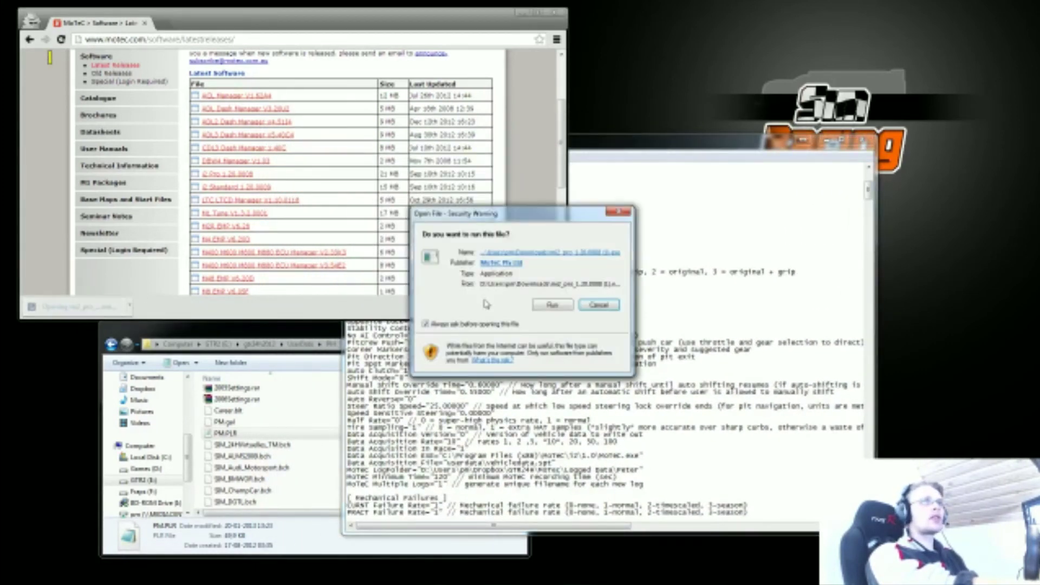
click(551, 307)
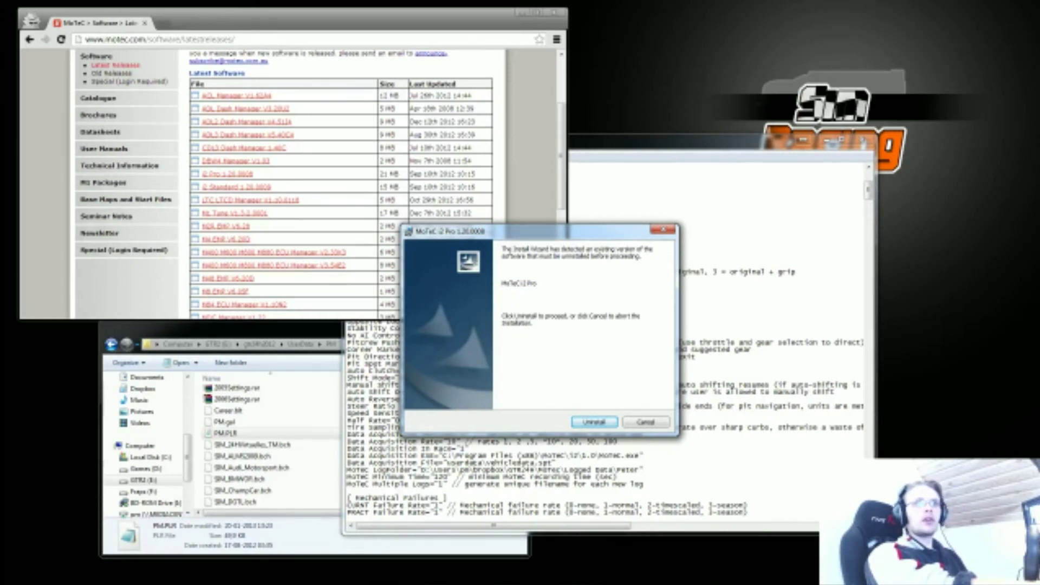
Highlight the MoTeC program path in PM.PLR's Data Acquisition EXE line.
click(467, 453)
drag(451, 456, 597, 456)
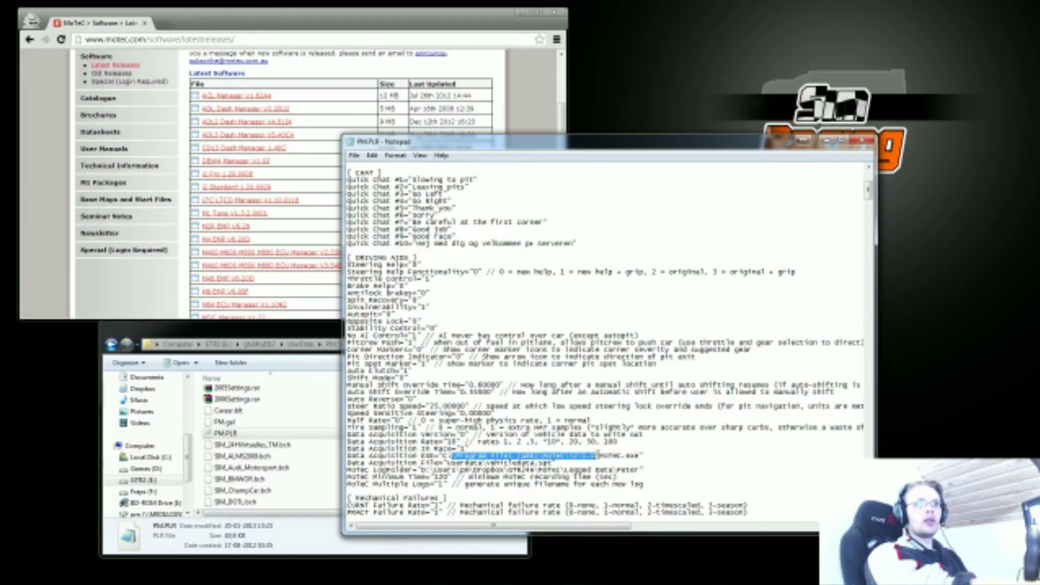
drag(539, 146, 684, 156)
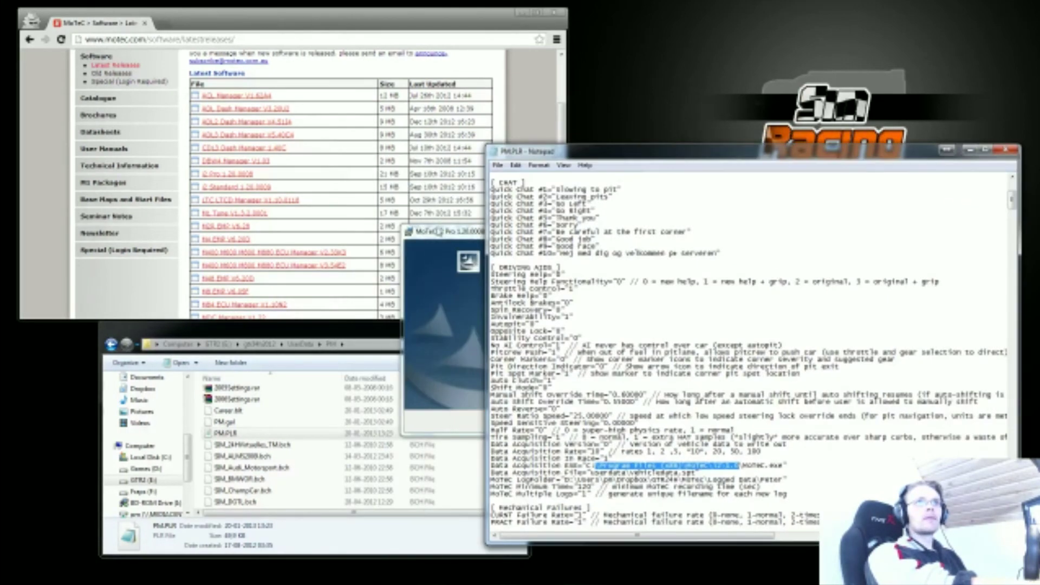
Decline uninstalling the existing i2 Pro version and finish the installation wizard.
click(442, 234)
drag(442, 236, 322, 209)
click(501, 398)
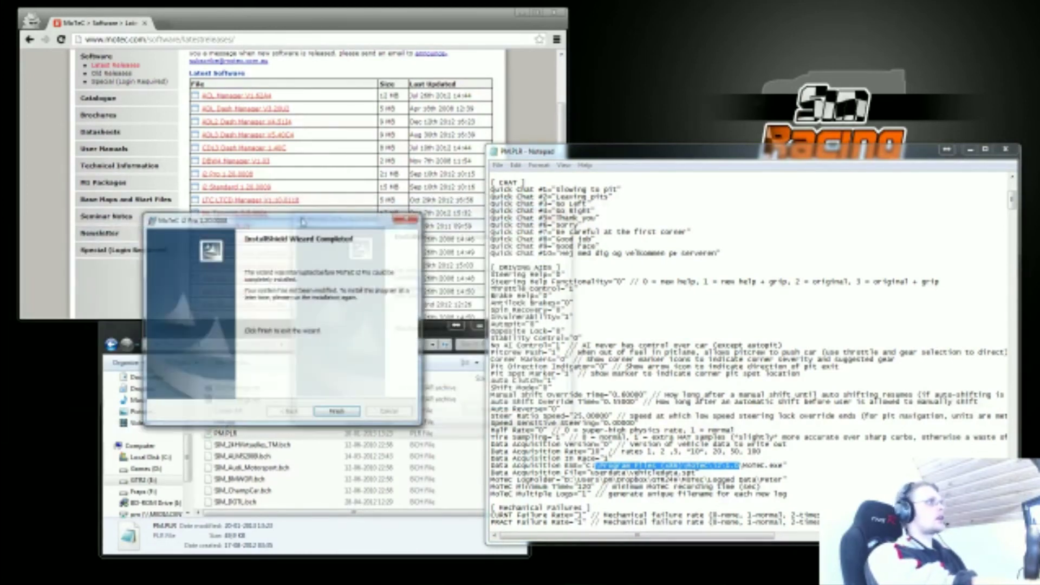
click(542, 407)
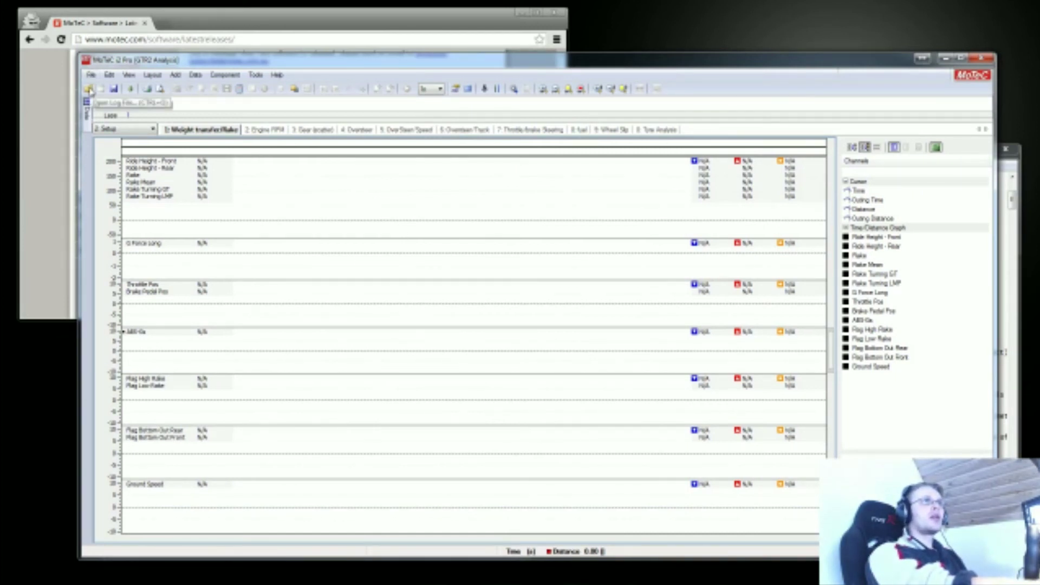
click(89, 89)
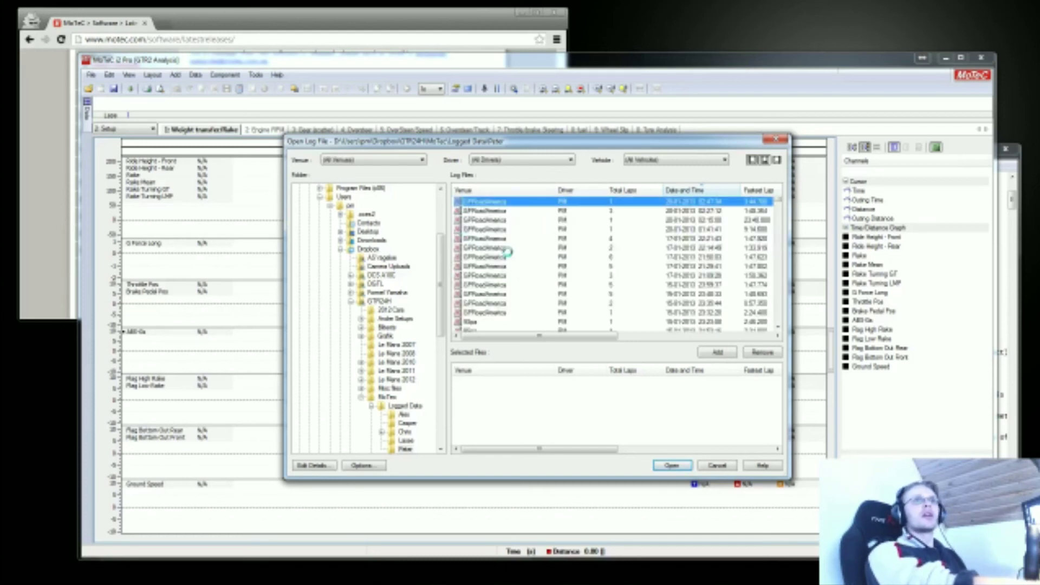
click(498, 210)
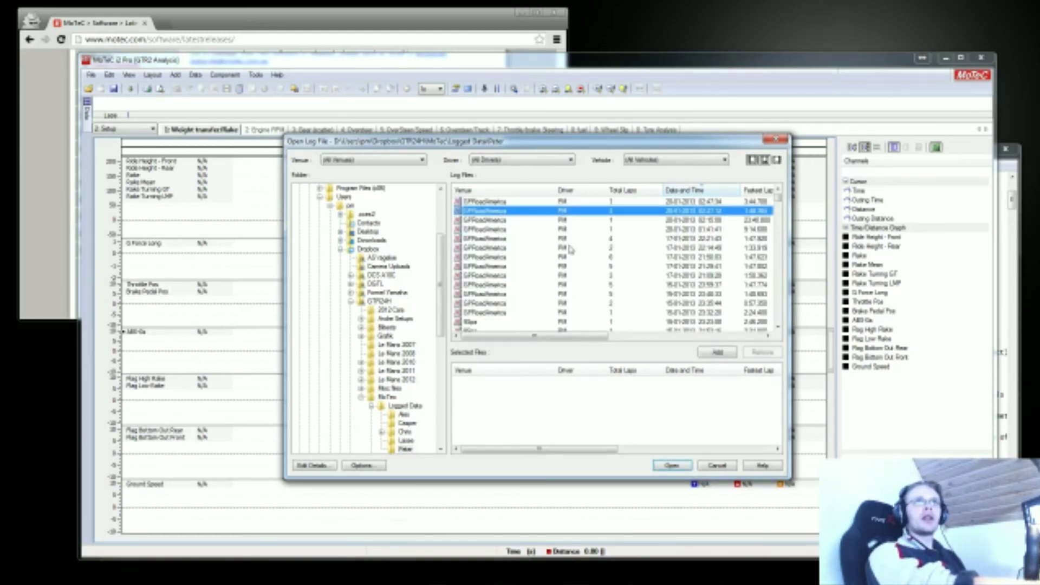
click(482, 202)
click(491, 213)
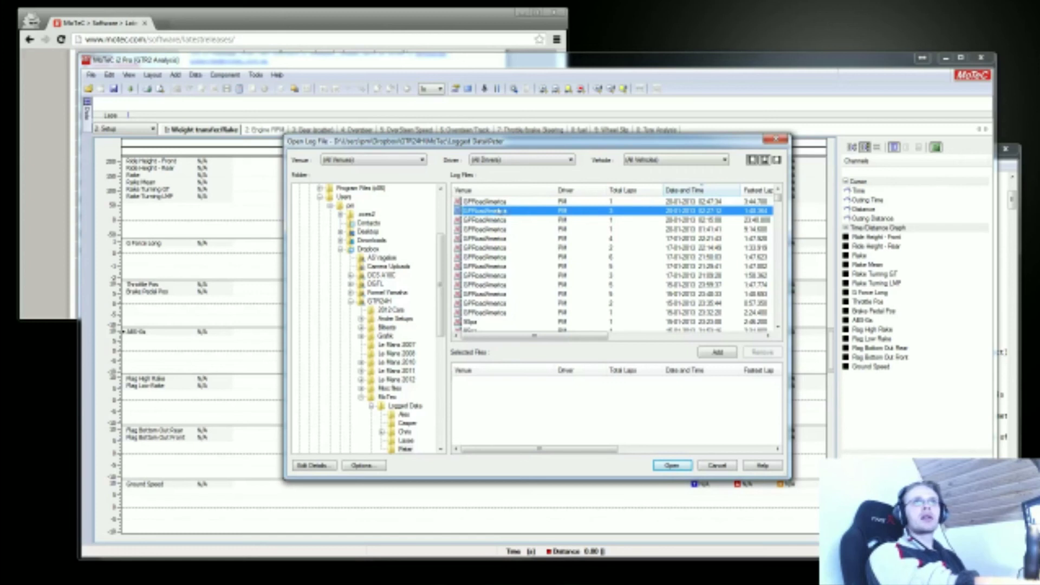
double_click(489, 213)
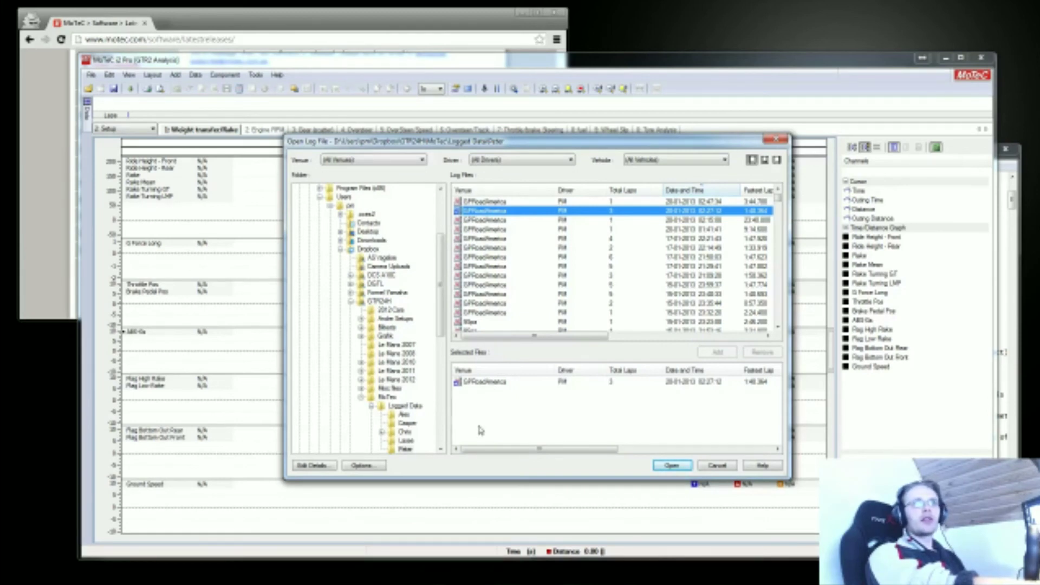
click(671, 465)
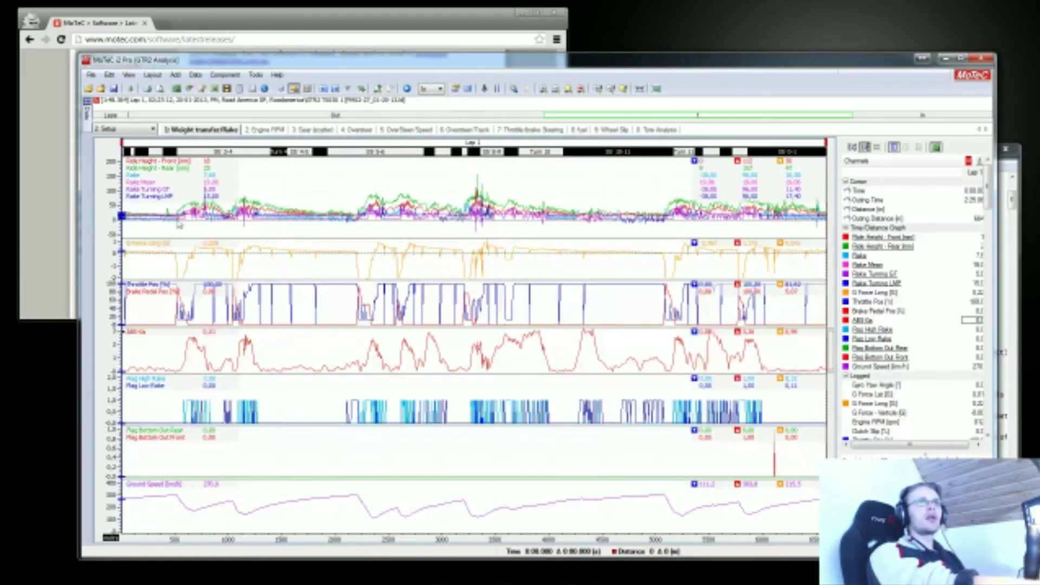
Place the graph cursor, then stretch the lap range bar to show about -500 to 8500.
click(216, 228)
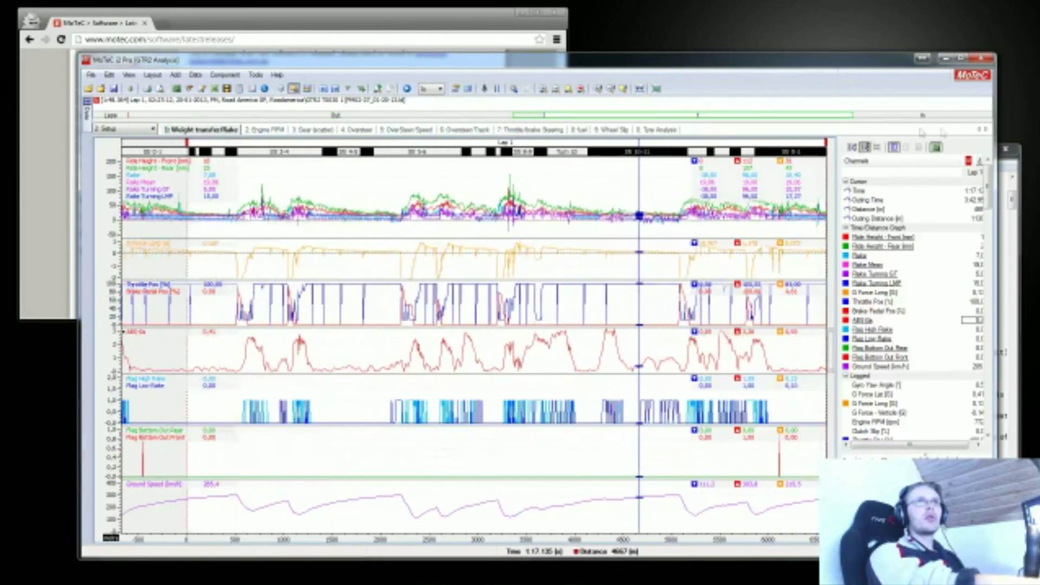
drag(853, 116, 942, 115)
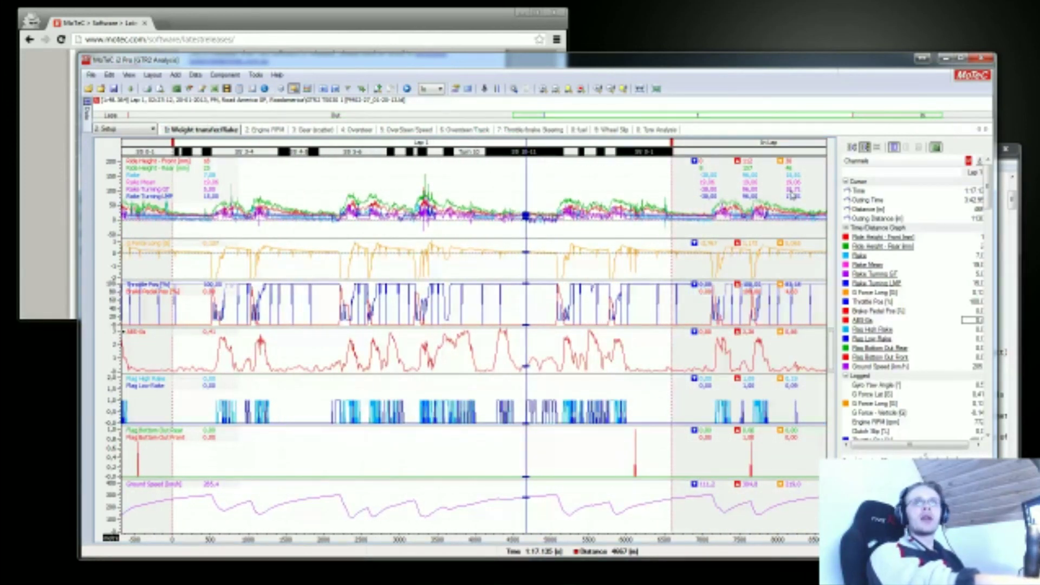